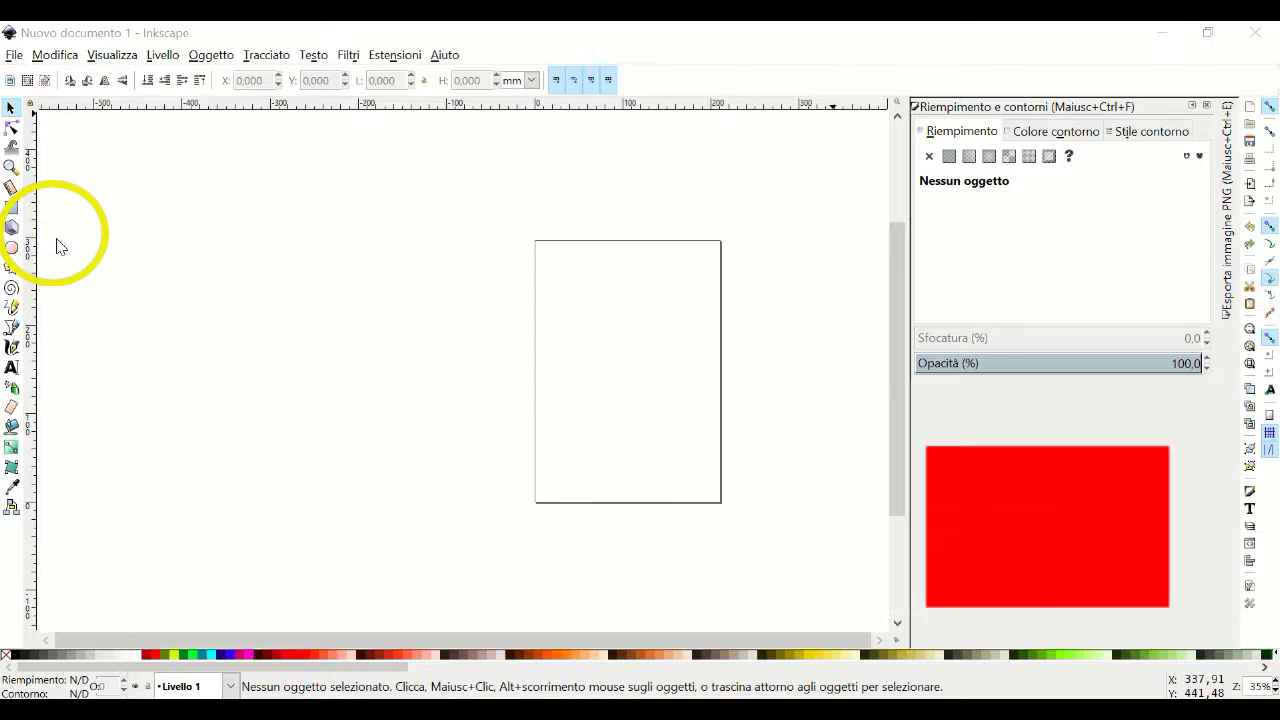
Import the image Immagine1vf from the Desktop as an embedded bitmap, with DPI taken from the file.
left_click(60, 222)
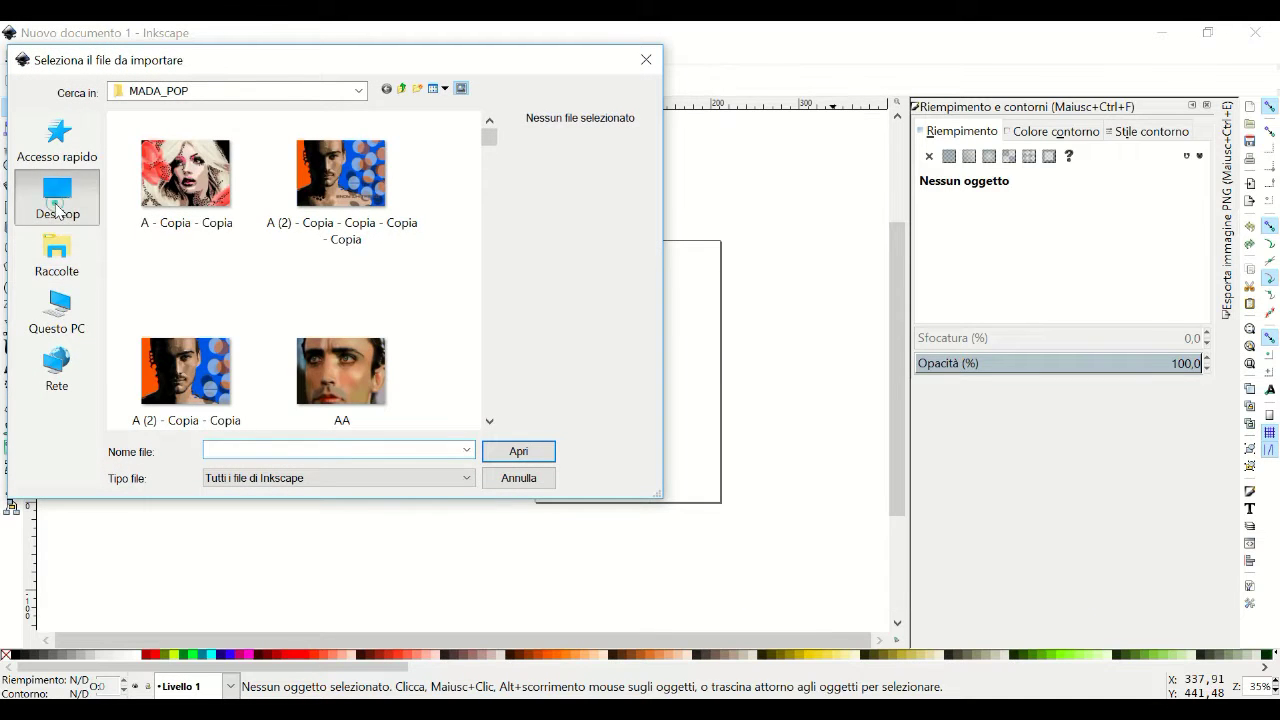
left_click_drag(490, 222, 483, 310)
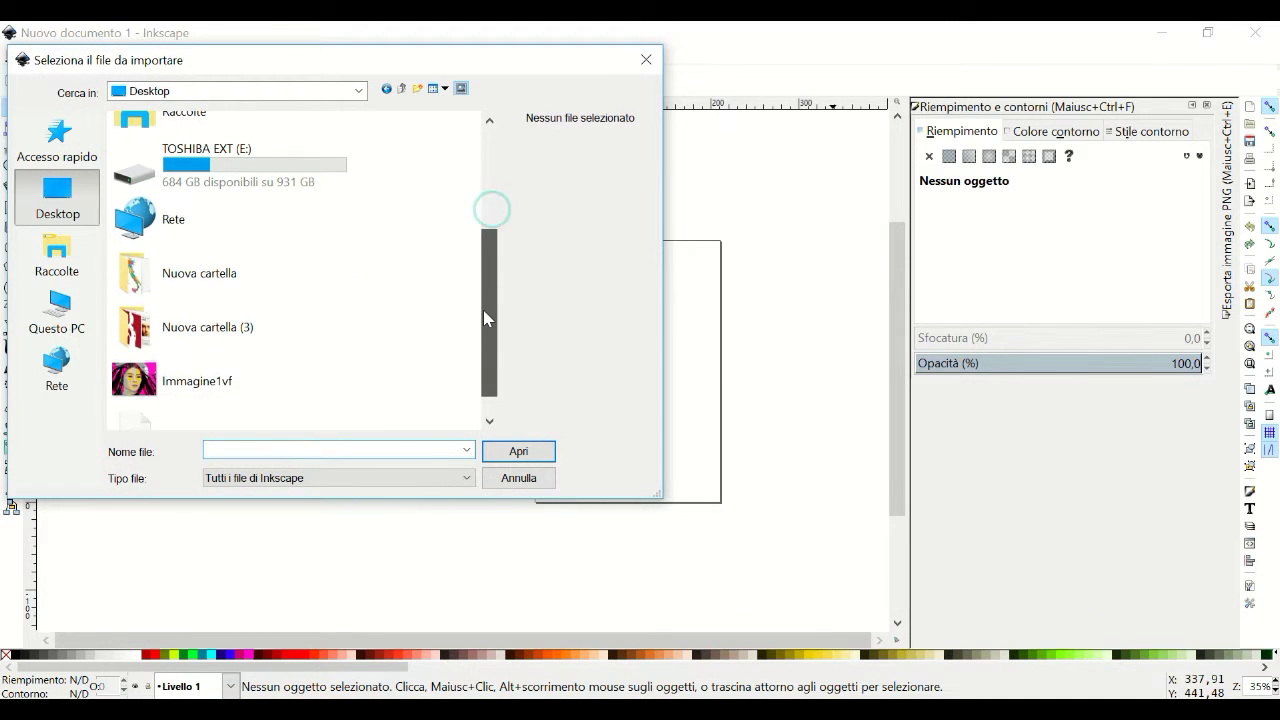
left_click(140, 383)
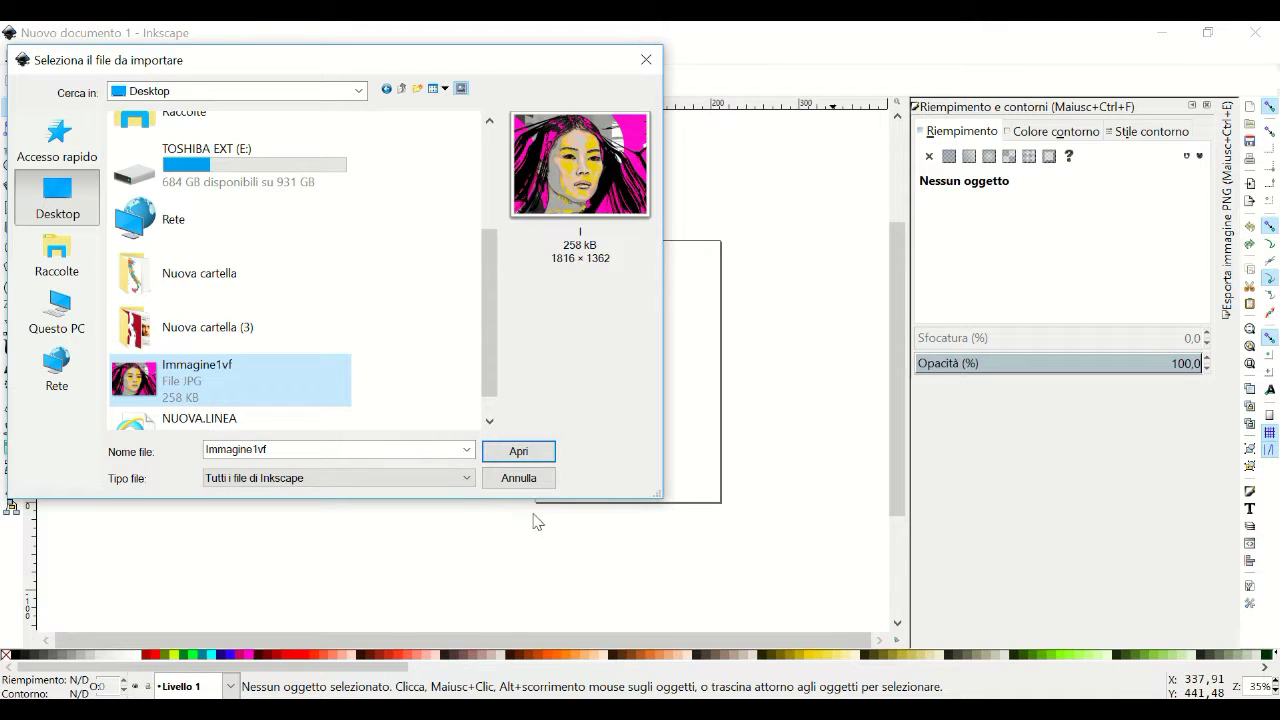
left_click(516, 452)
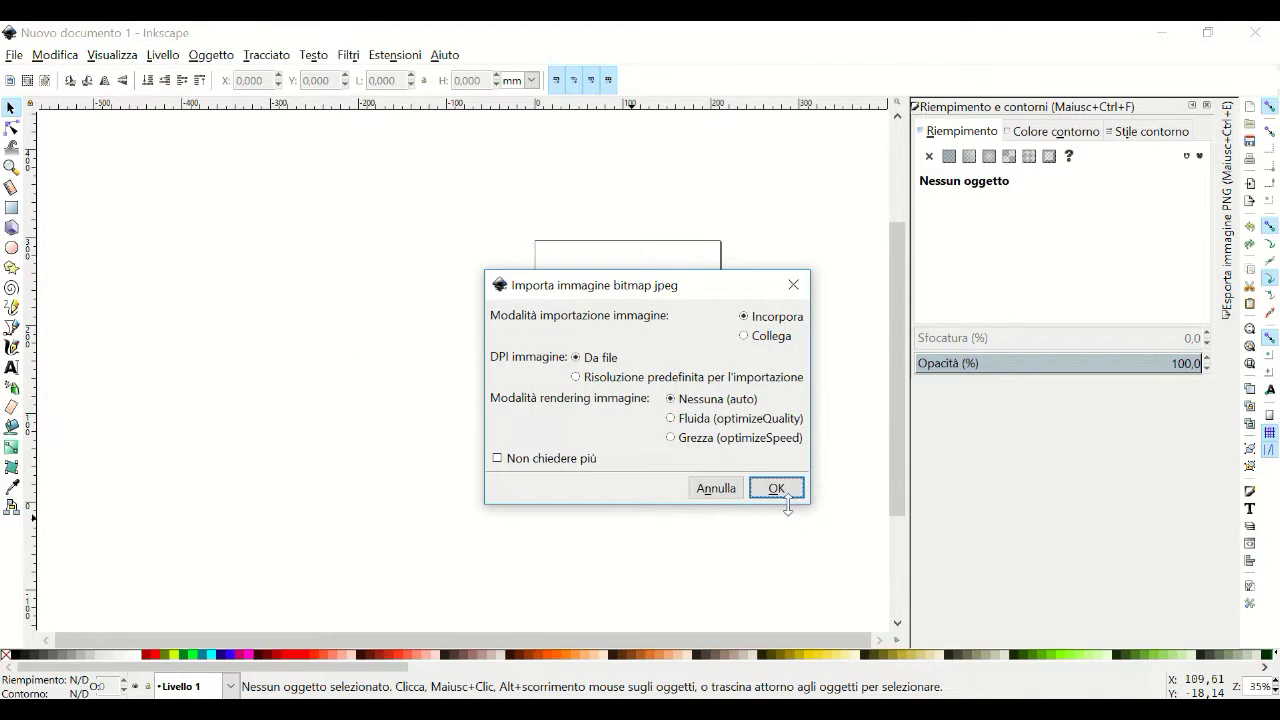
left_click(778, 490)
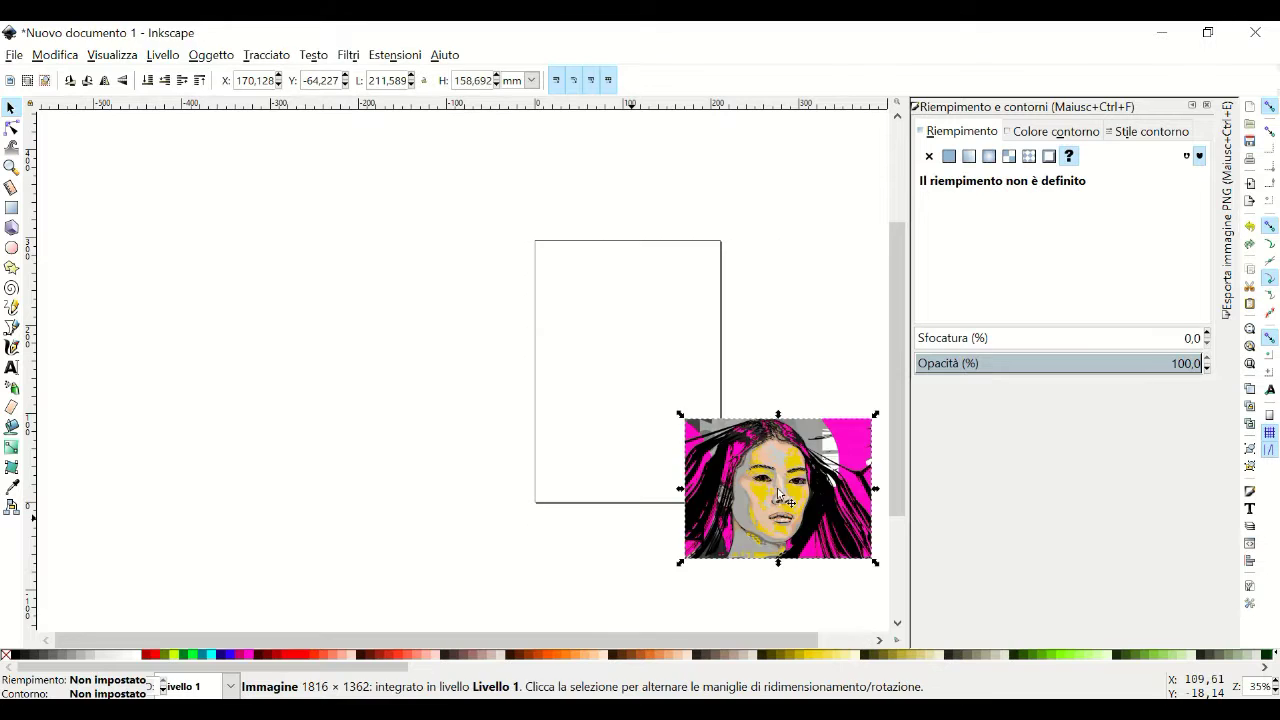
Move the imported portrait onto the upper part of the page, fitting it between the page's side edges.
left_click_drag(796, 488, 632, 339)
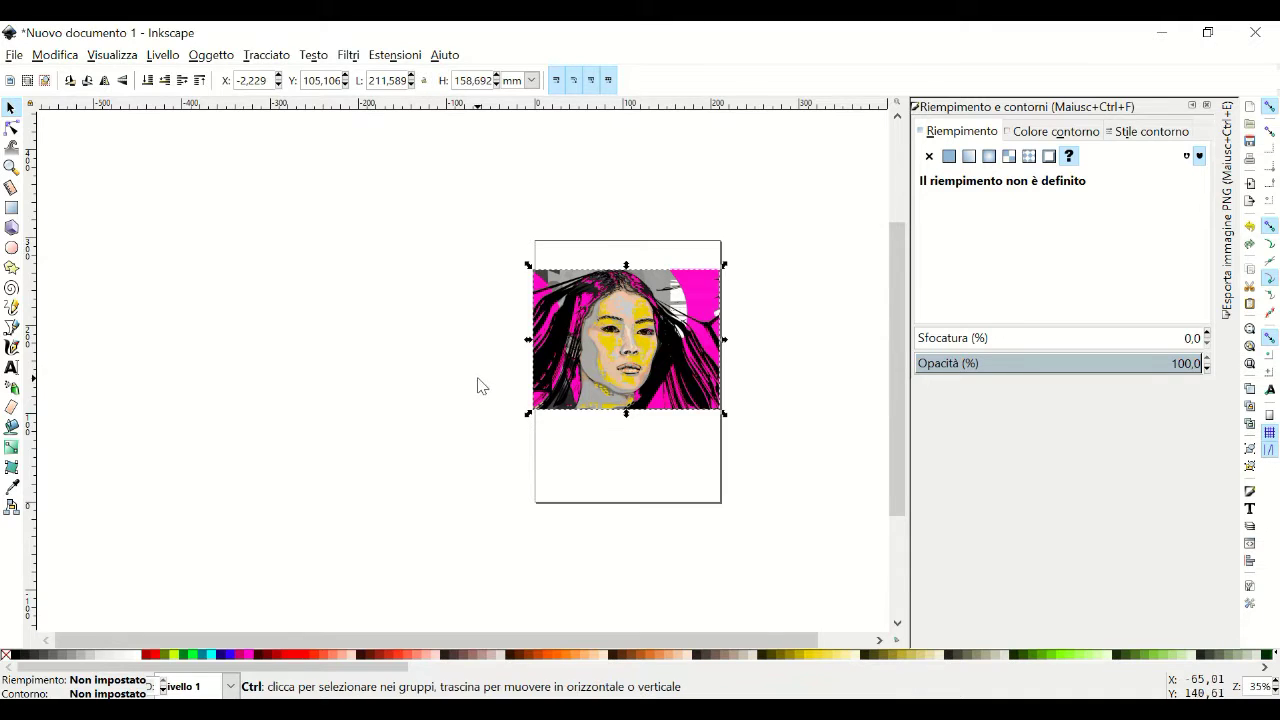
scroll(479, 381, "up", 2, "ctrl")
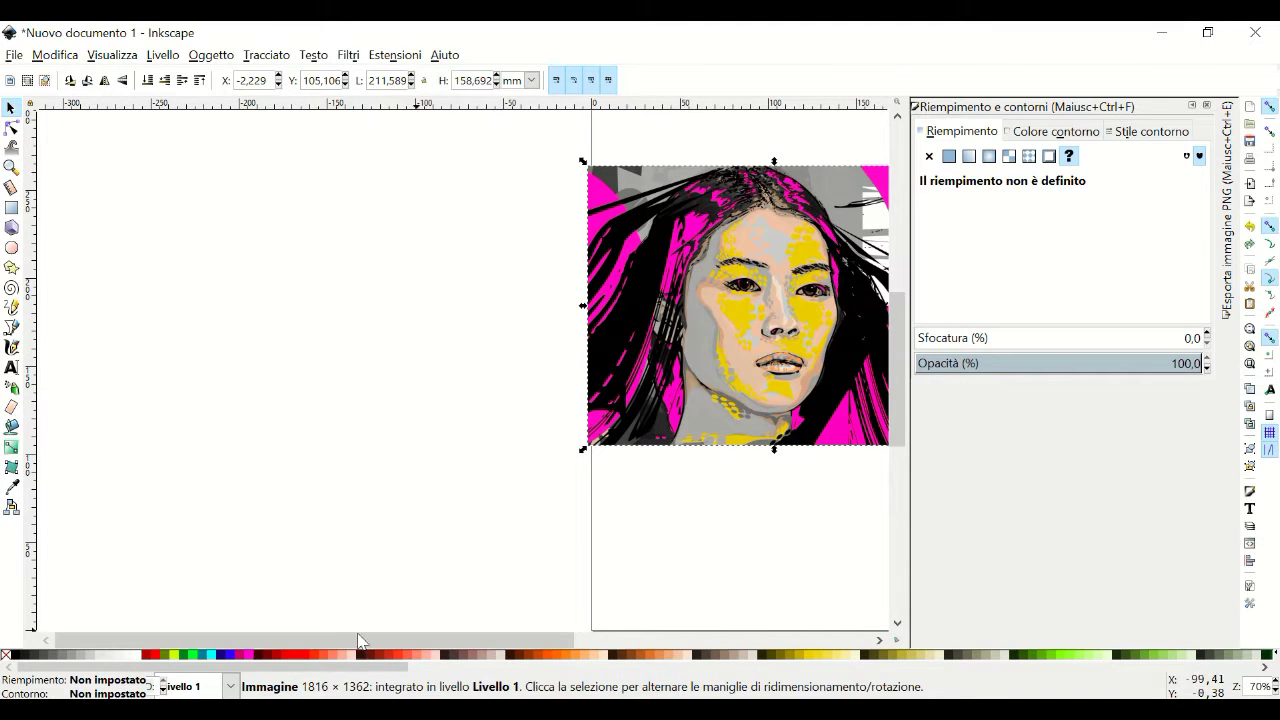
left_click_drag(294, 640, 450, 654)
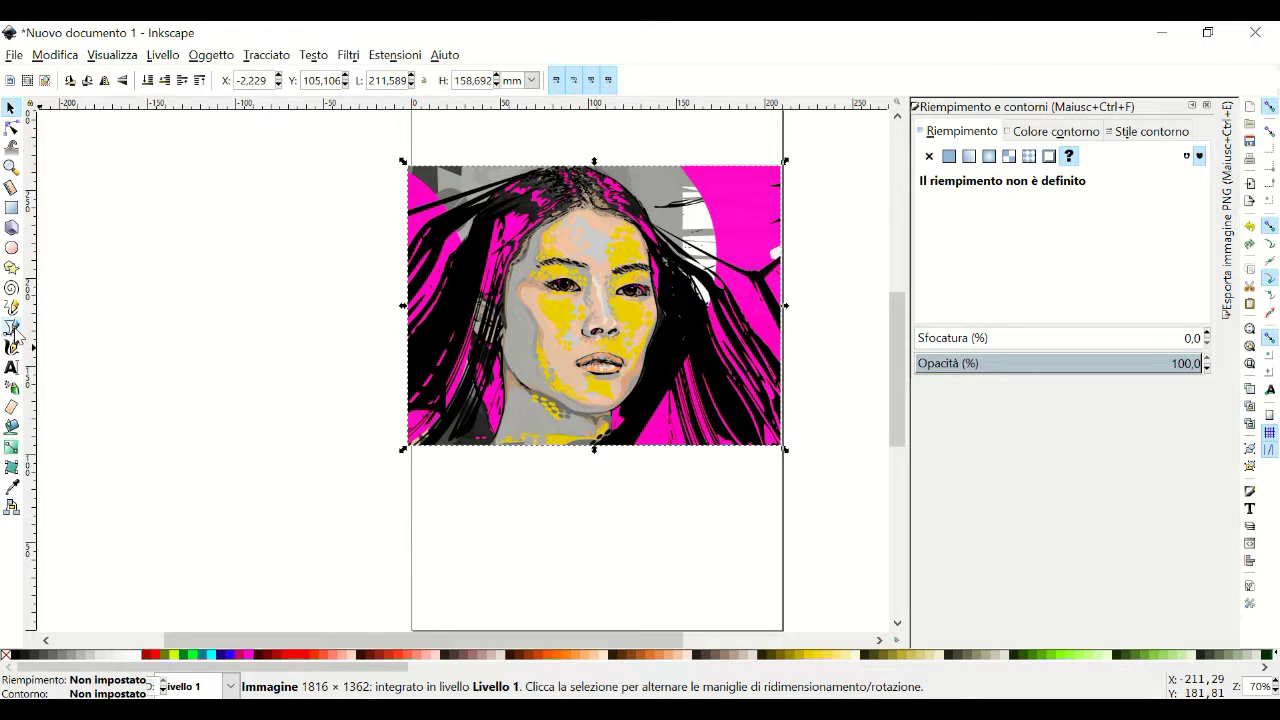
Draw a small square of about 20 by 18 mm in the empty area beside the portrait and fill it black.
left_click(11, 207)
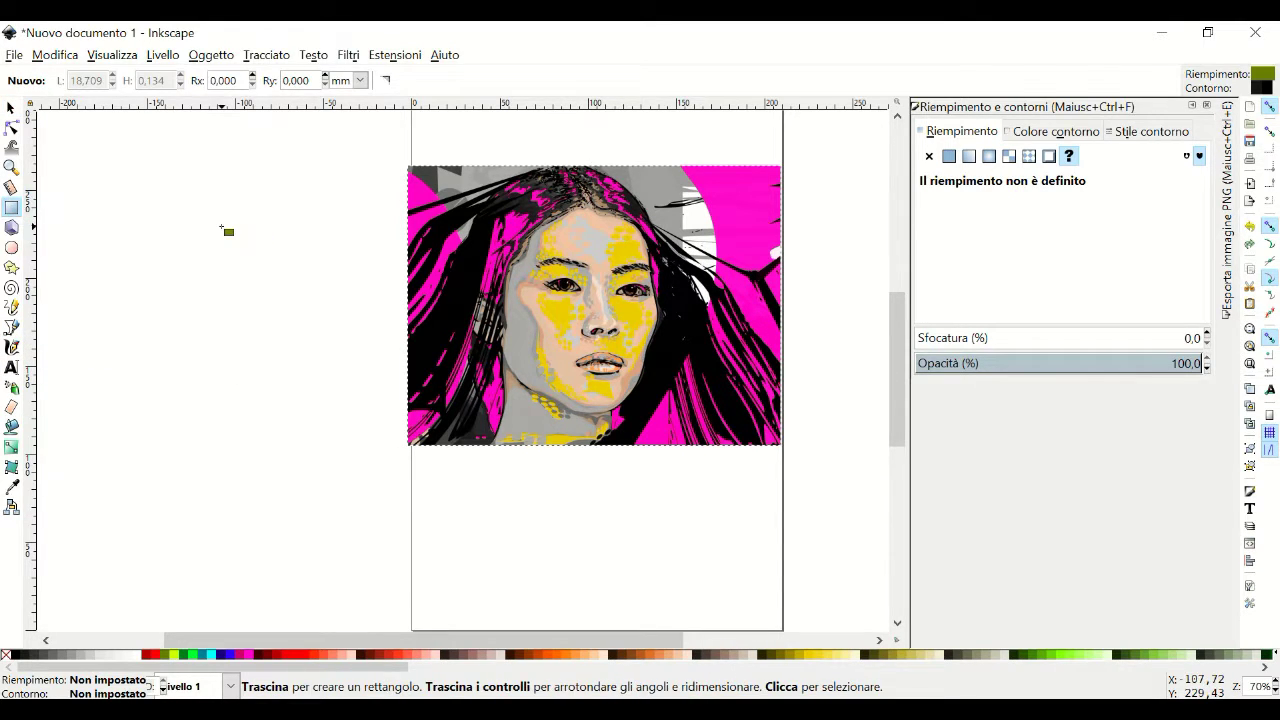
left_click_drag(222, 228, 256, 258)
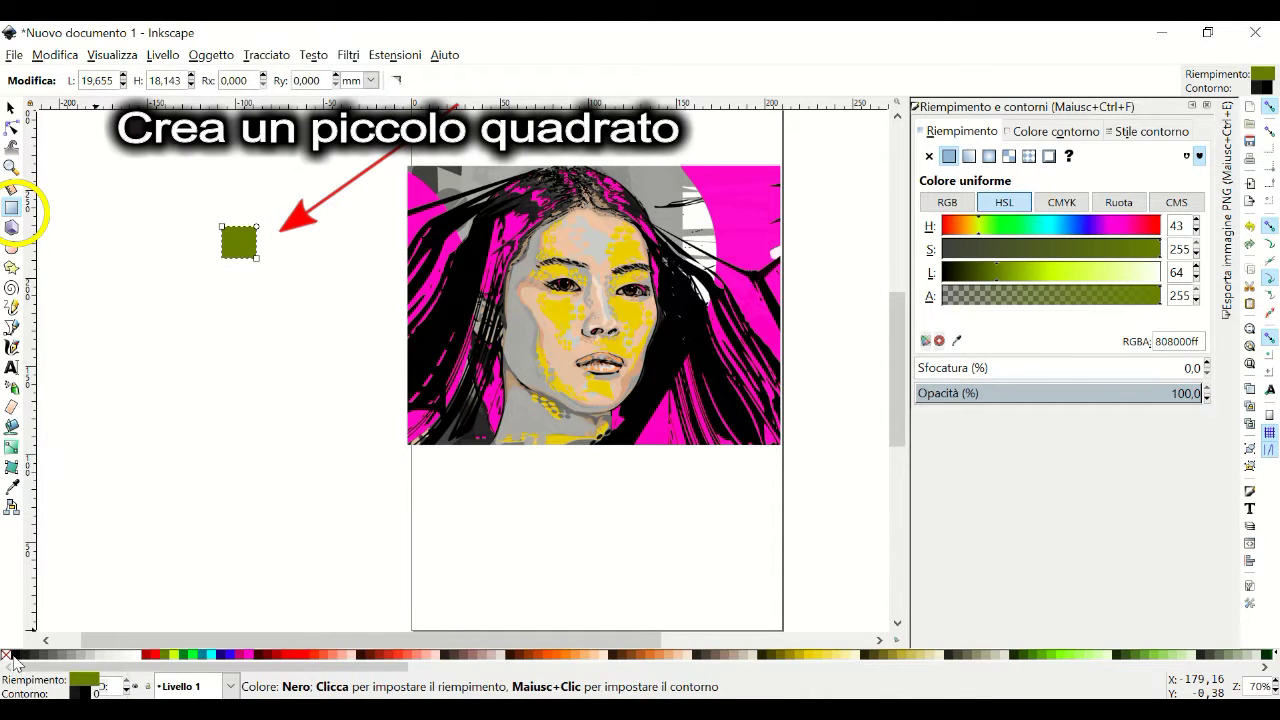
left_click(14, 655)
Scale the black square down and rotate it onto its corner, to about 12.8 mm wide and high.
left_click(11, 107)
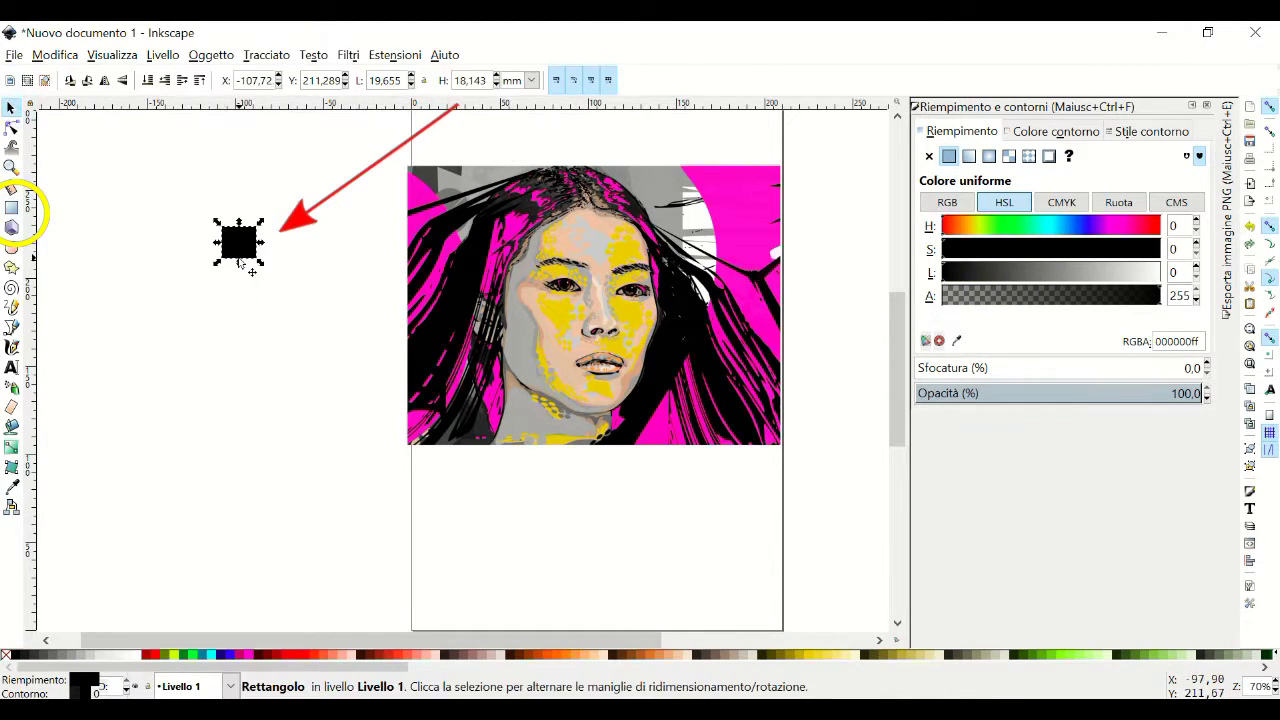
mouse_move(260, 266)
left_mouse_down()
mouse_move(243, 249)
mouse_move(250, 235)
left_mouse_up()
left_click(236, 242)
scroll(250, 236, "up", 3)
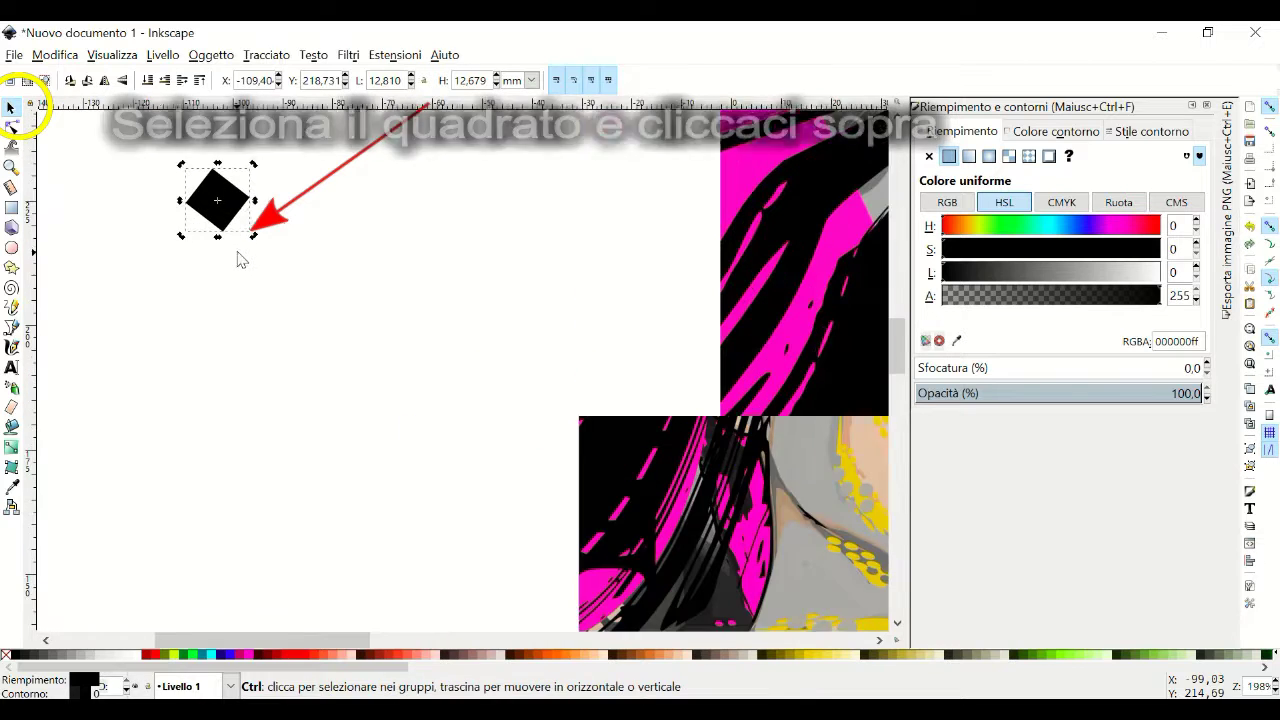
left_click(258, 167)
left_click(230, 215)
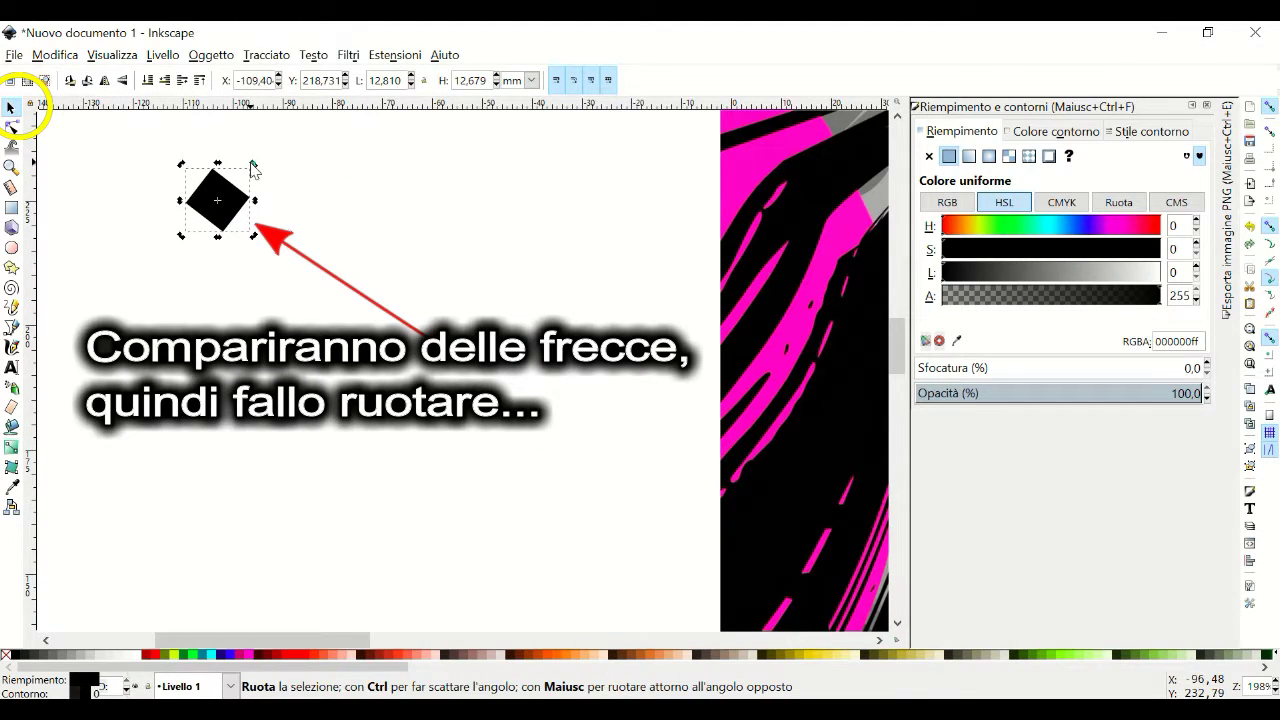
left_click_drag(256, 172, 254, 172)
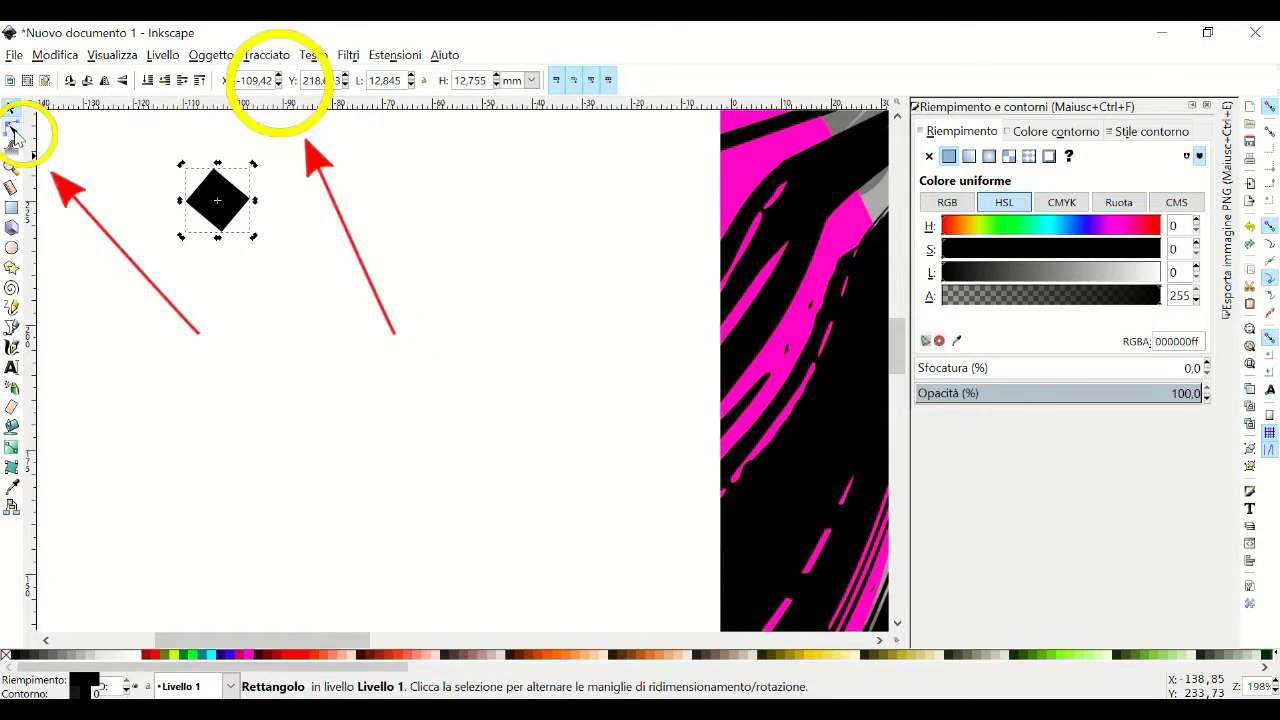
Convert the rotated black square to a path for node editing.
left_click(13, 128)
left_click(276, 83)
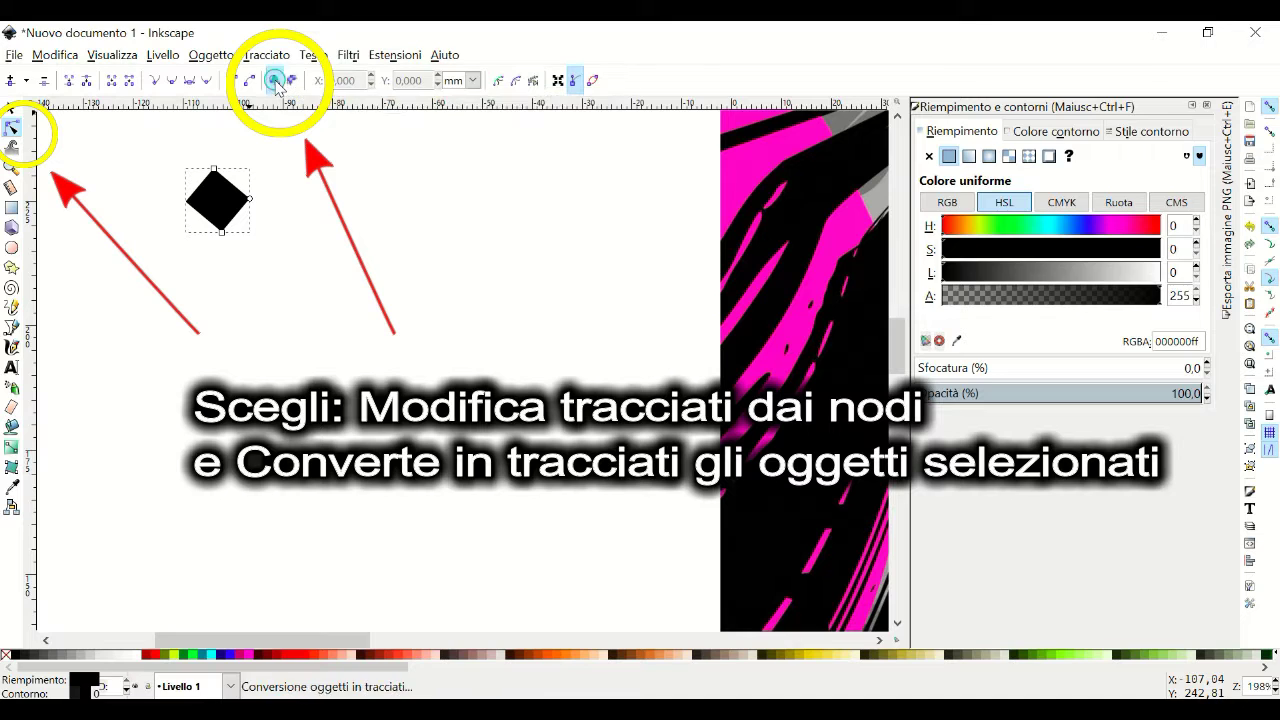
left_click(276, 84)
Reshape the path's four nodes into a long, thin horizontal diamond with pointed ends.
left_click_drag(249, 200, 298, 197)
left_click_drag(168, 201, 147, 207)
left_click_drag(214, 171, 216, 195)
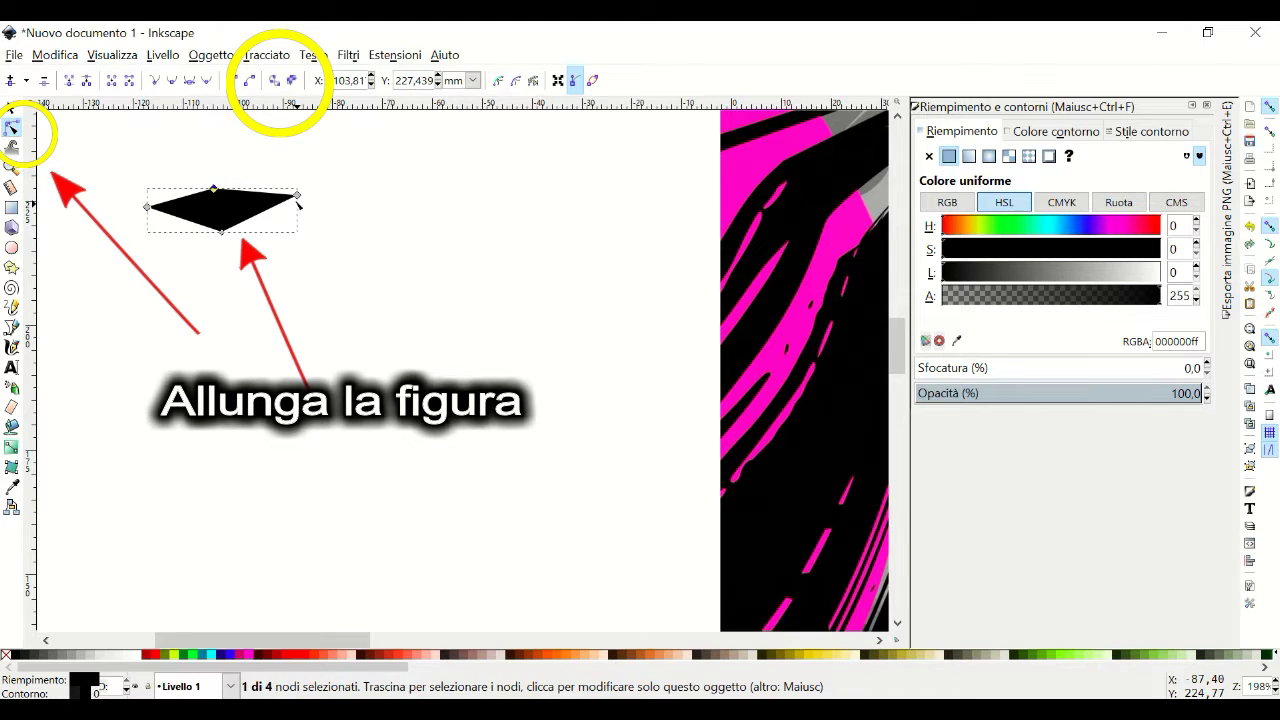
left_click_drag(296, 196, 280, 201)
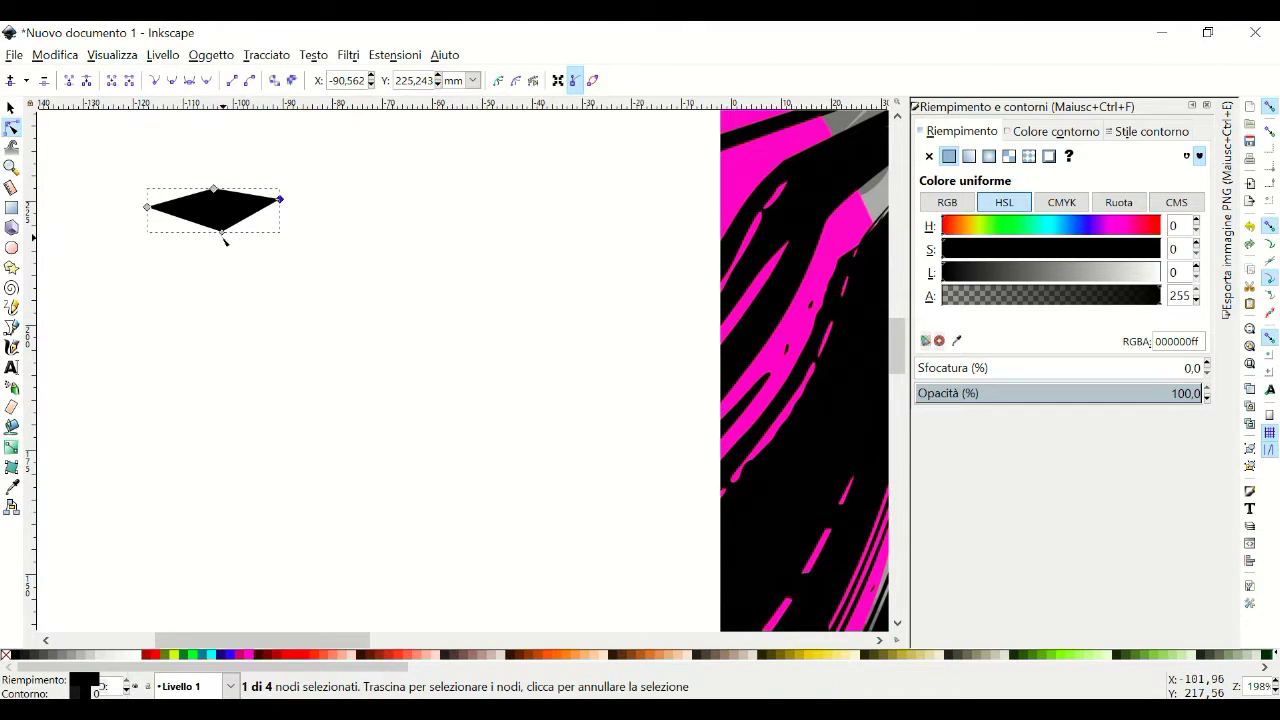
mouse_move(214, 232)
left_mouse_down()
mouse_move(212, 217)
mouse_move(177, 203)
left_mouse_up()
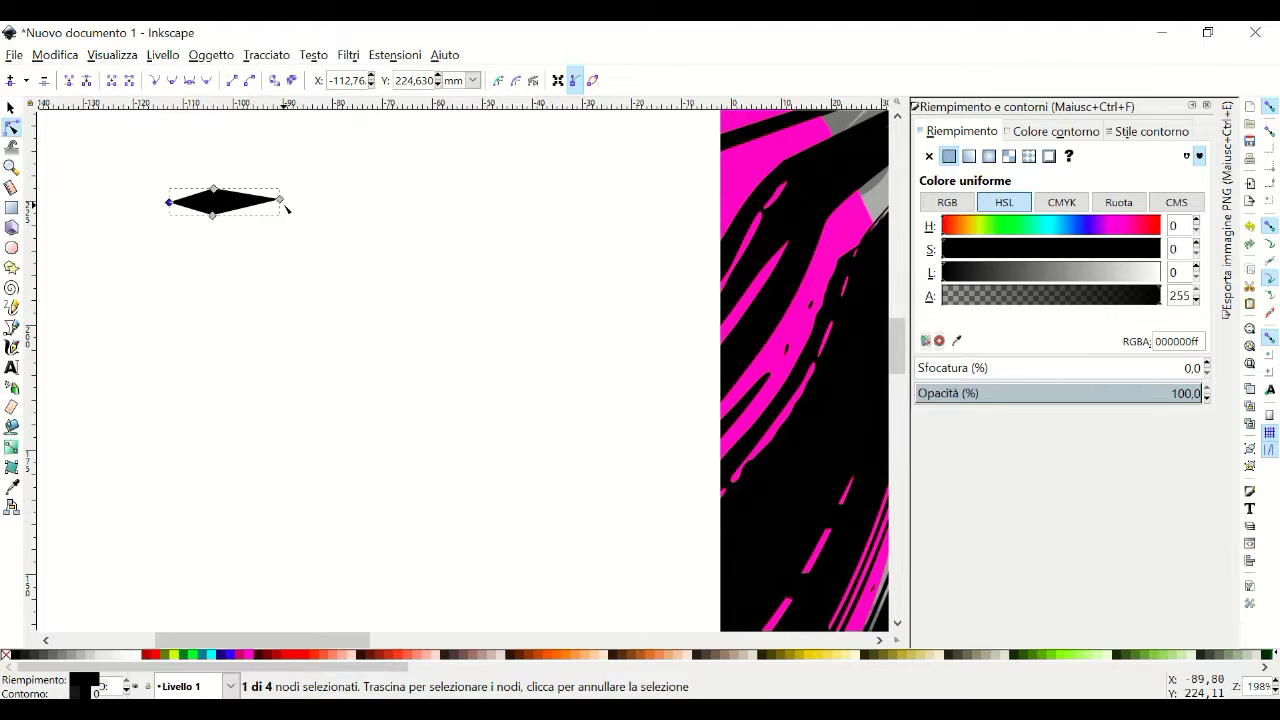
mouse_move(280, 201)
left_mouse_down()
mouse_move(212, 213)
mouse_move(261, 198)
left_mouse_up()
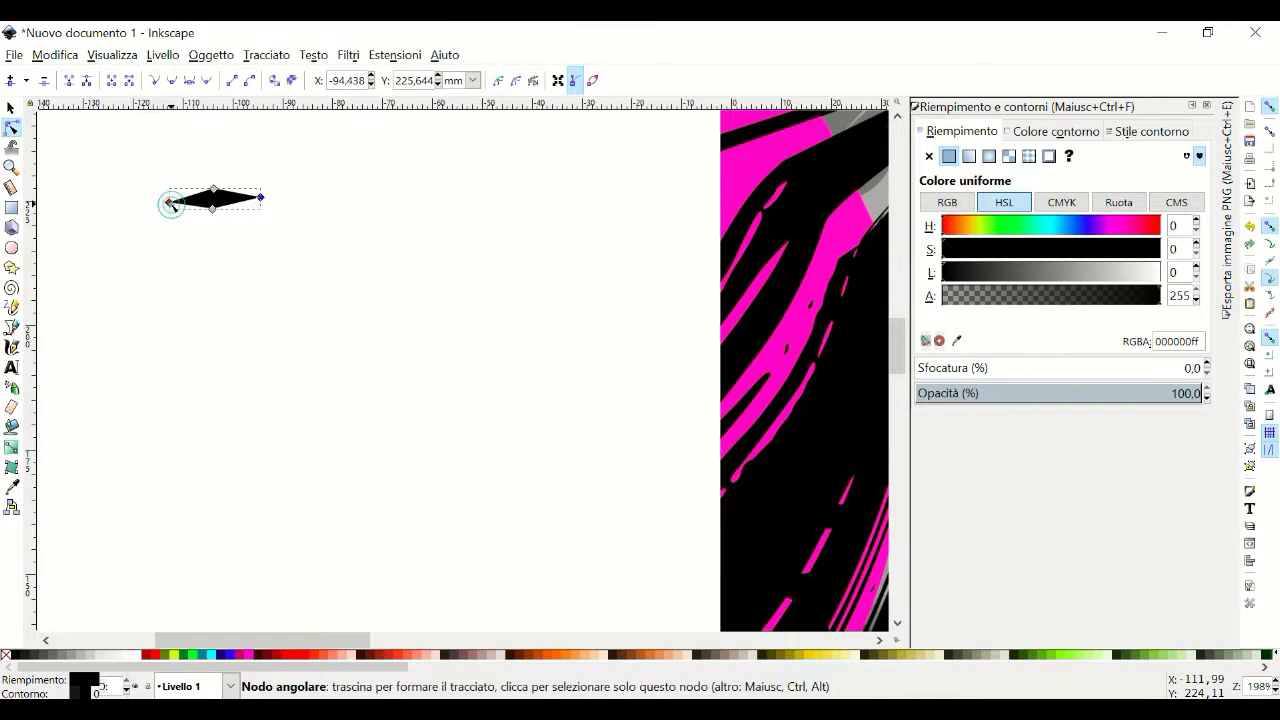
left_click_drag(170, 203, 169, 207)
Reduce the thin diamond to about 11.6 by 2.6 mm and move it close to the portrait.
scroll(293, 301, "down", 3)
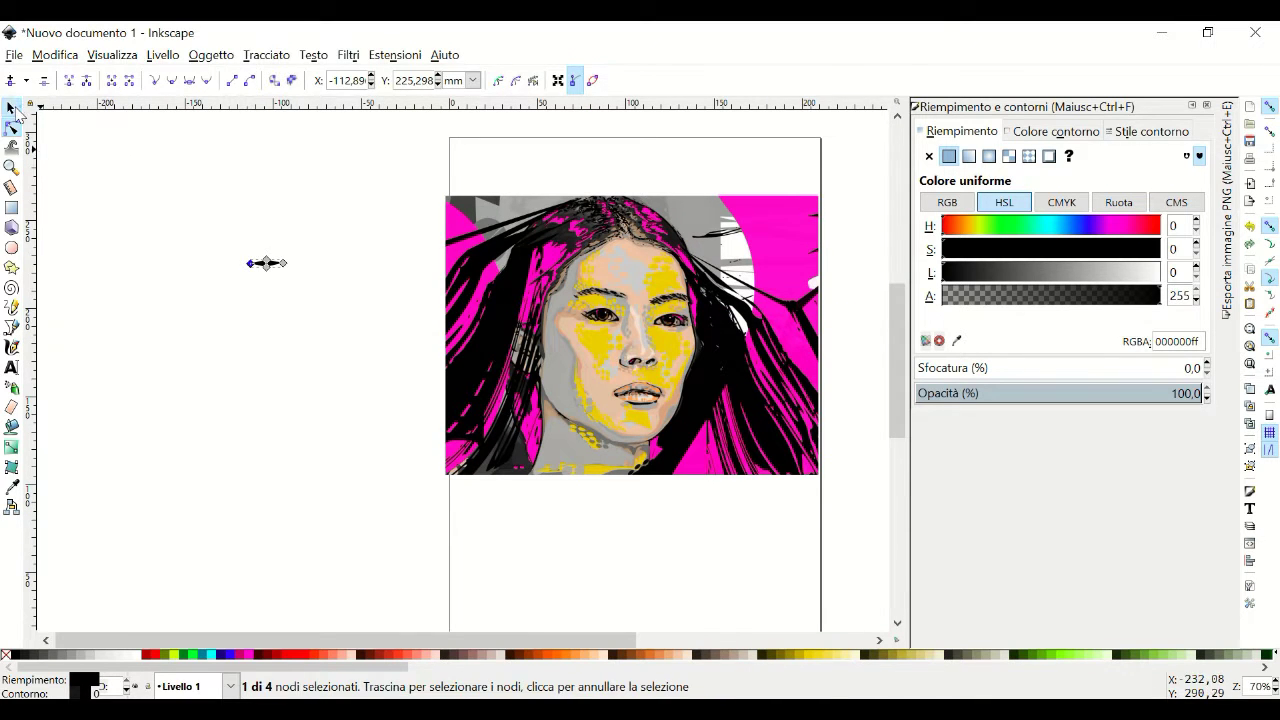
left_click(13, 109)
left_click(285, 275)
mouse_move(285, 275)
left_mouse_down()
mouse_move(270, 268)
mouse_move(402, 290)
left_mouse_up()
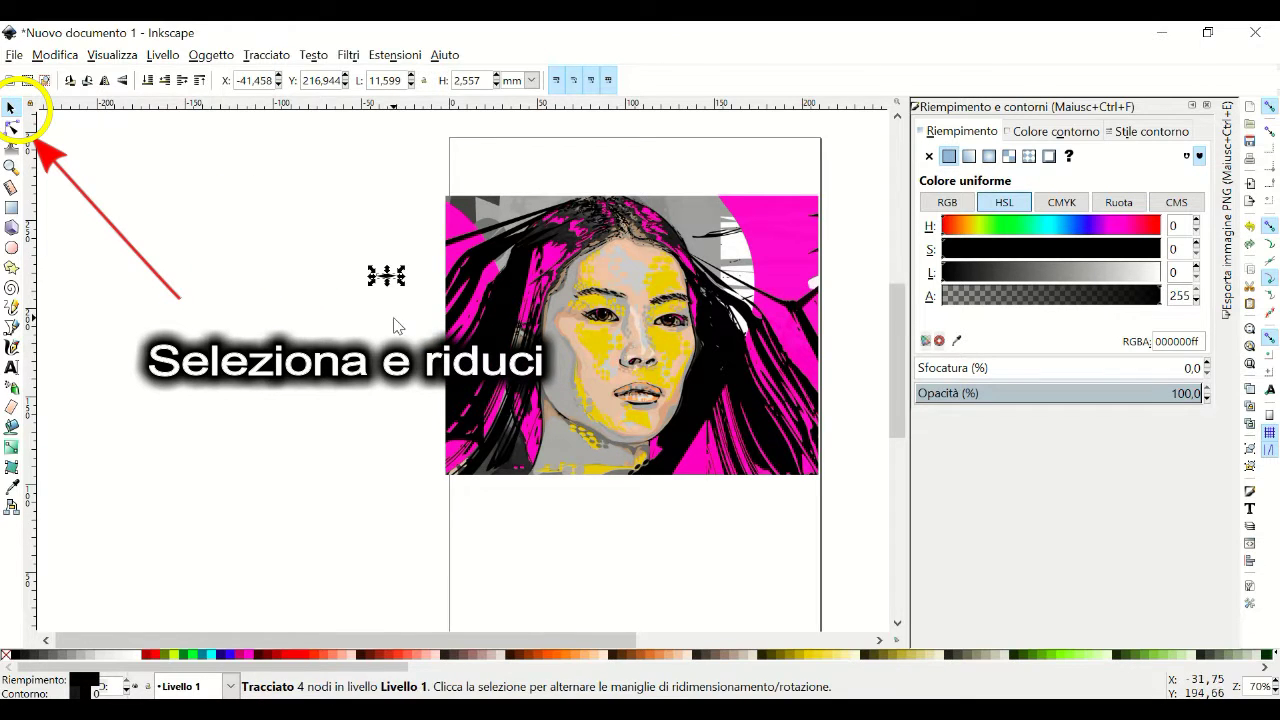
Copy the small diamond to the clipboard and set the Pencil tool's shape to Ultima applicata.
scroll(393, 325, "up", 2)
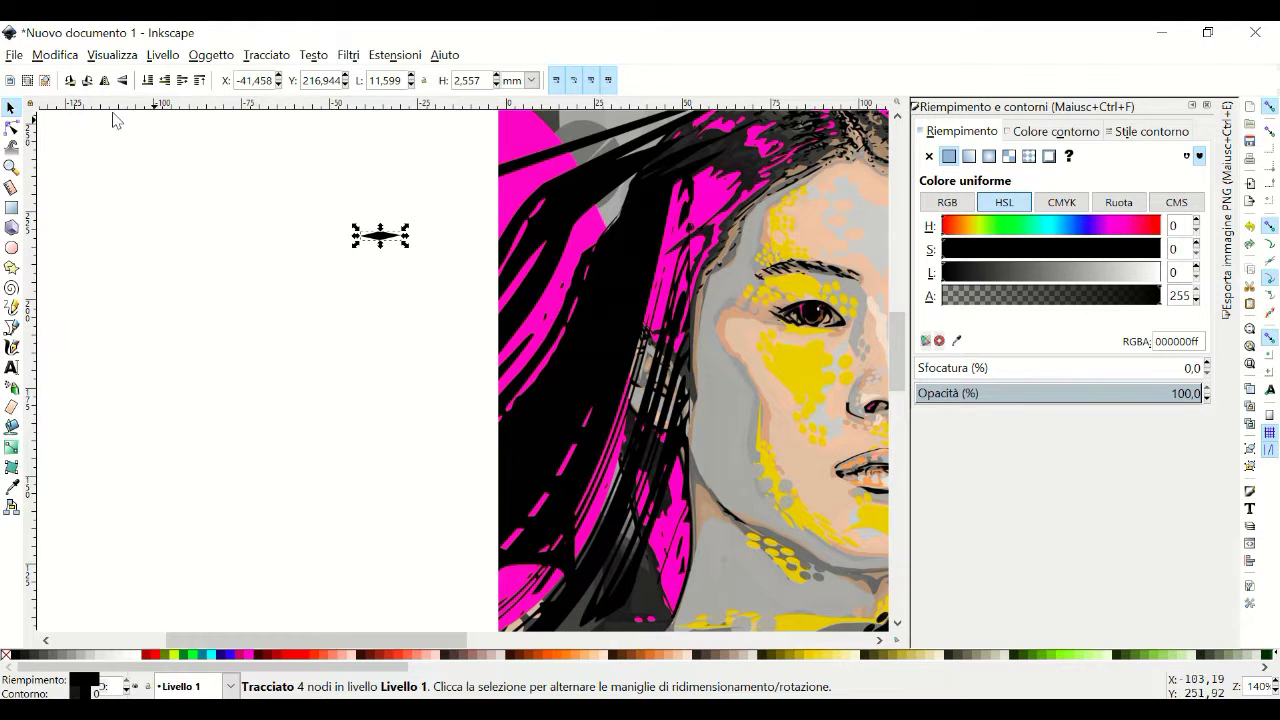
left_click(58, 56)
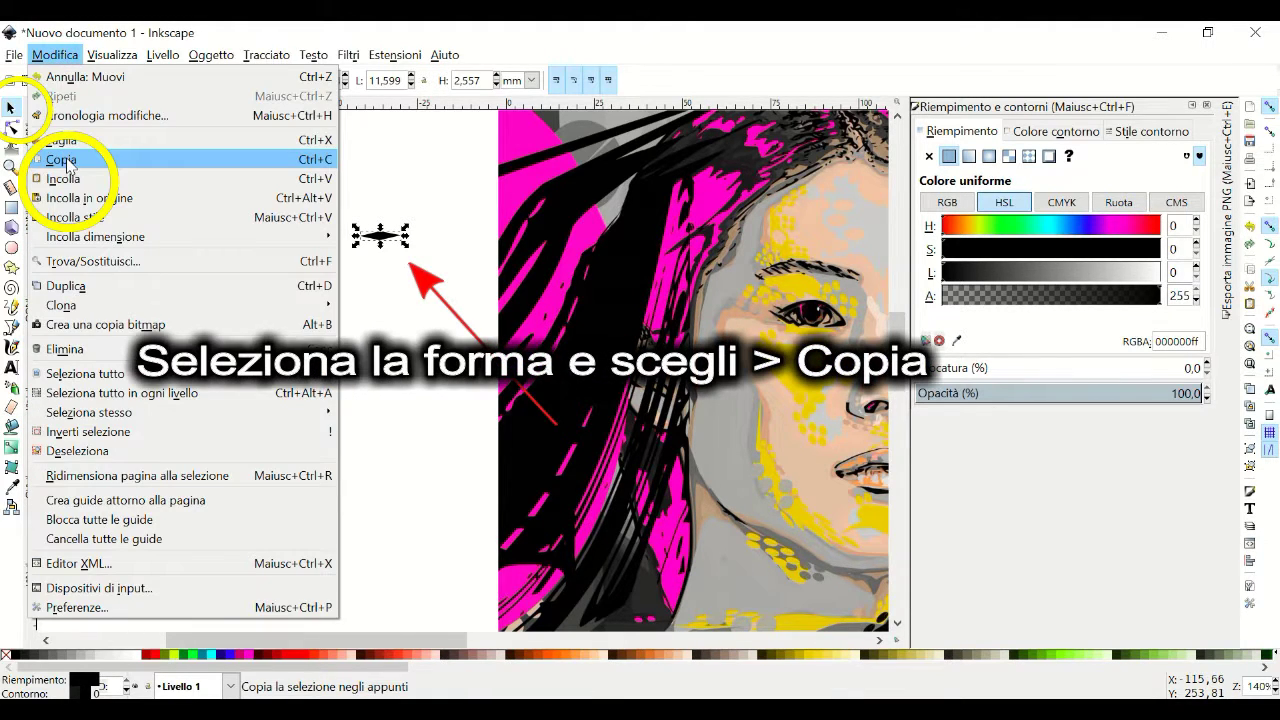
left_click(67, 163)
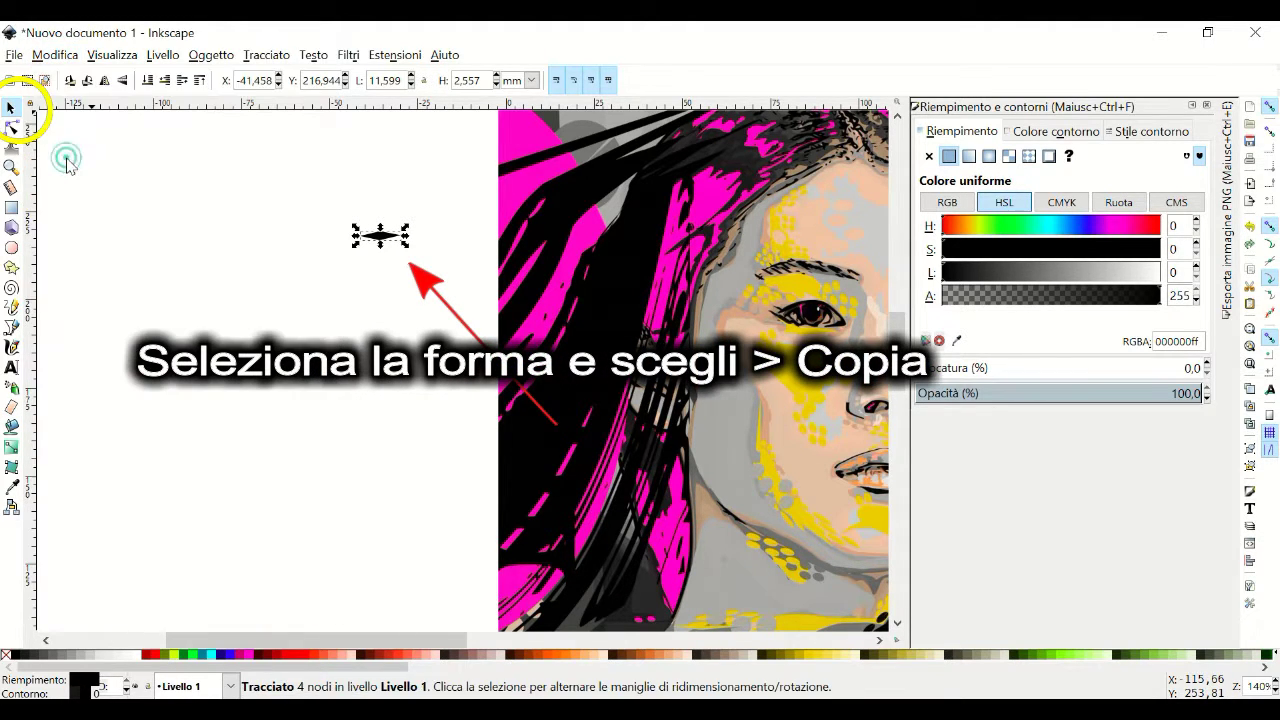
left_click(12, 307)
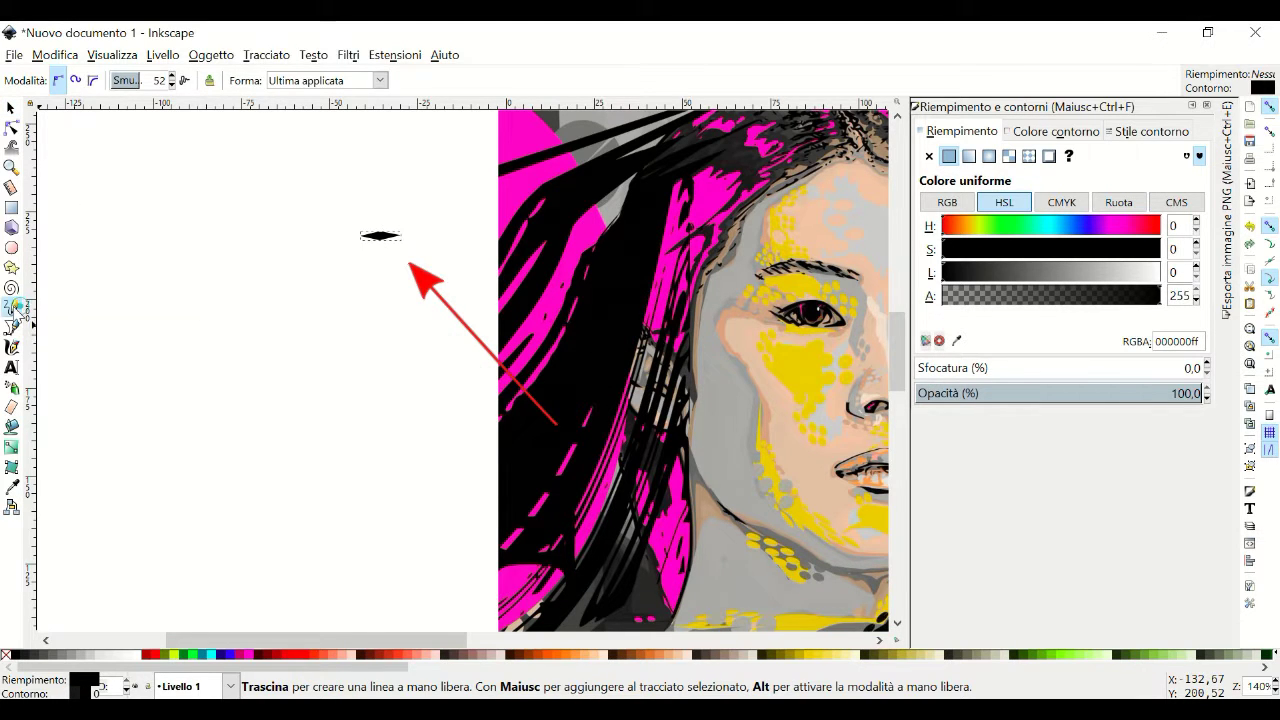
left_click(372, 82)
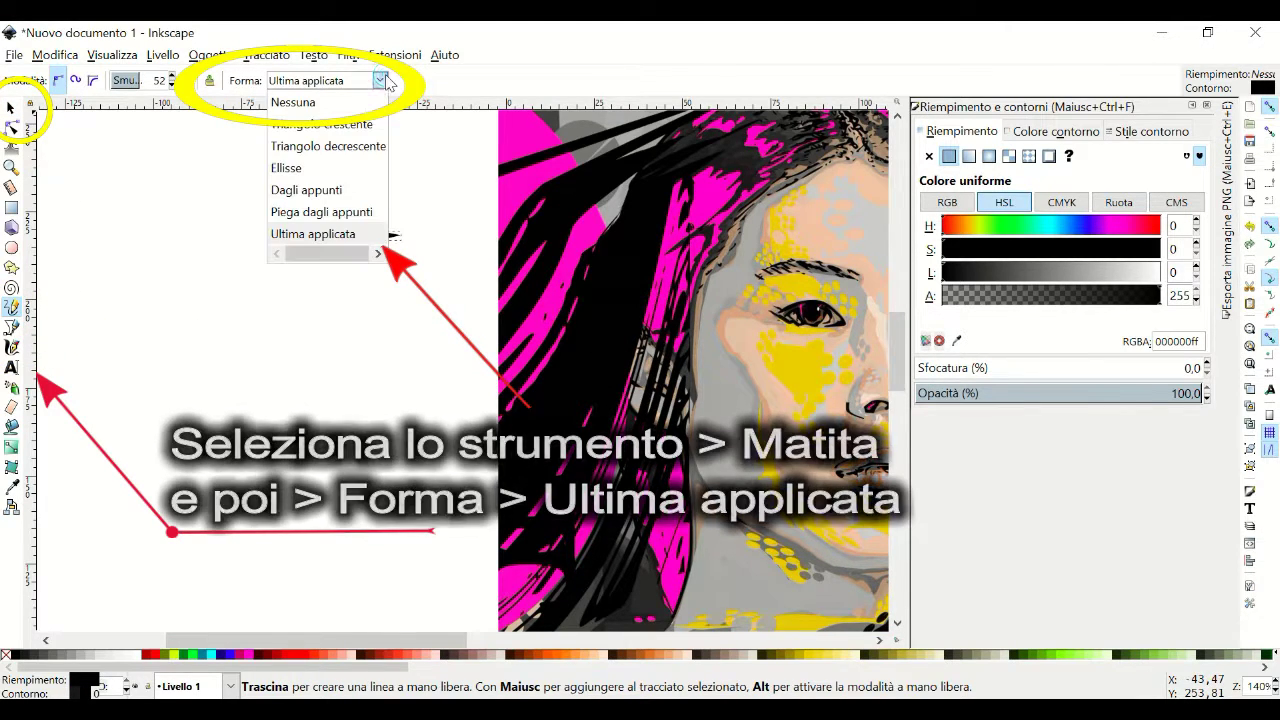
left_click(318, 236)
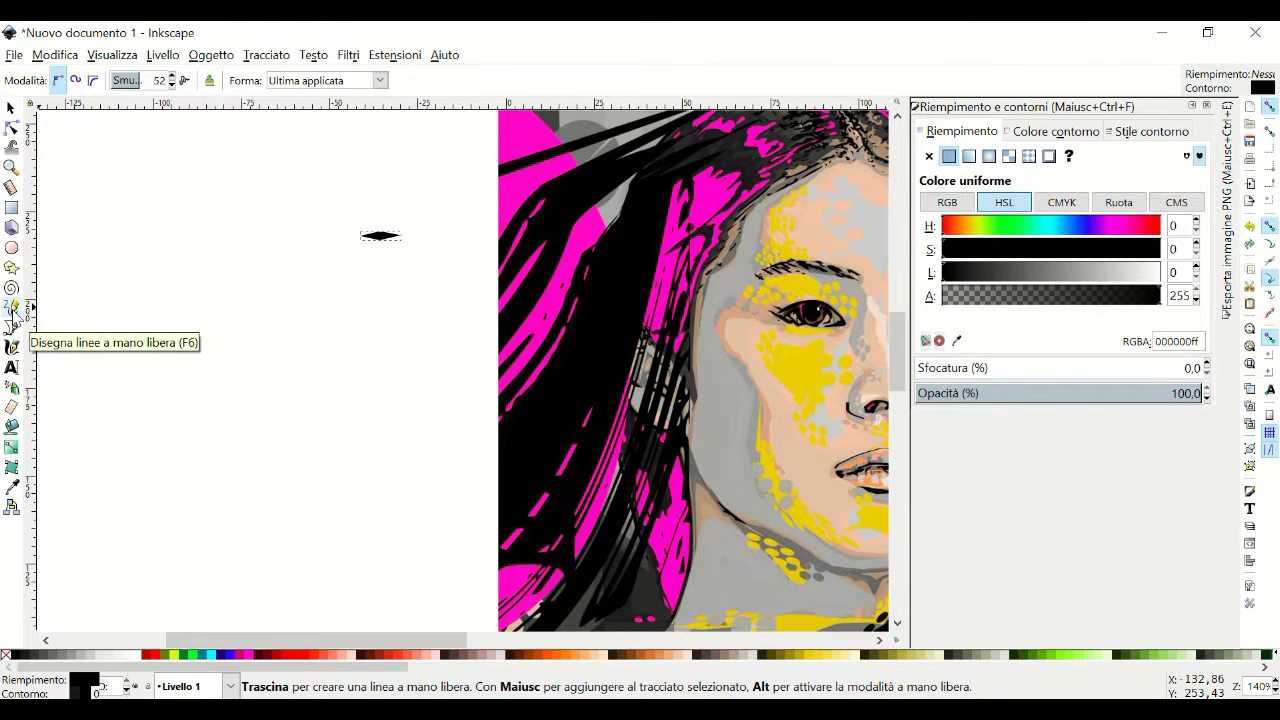
Draw three curved, tapered freehand strokes with the Pencil tool in the empty area beside the portrait.
mouse_move(157, 315)
left_mouse_down()
mouse_move(229, 301)
mouse_move(388, 342)
left_mouse_up()
left_click_drag(257, 388, 386, 364)
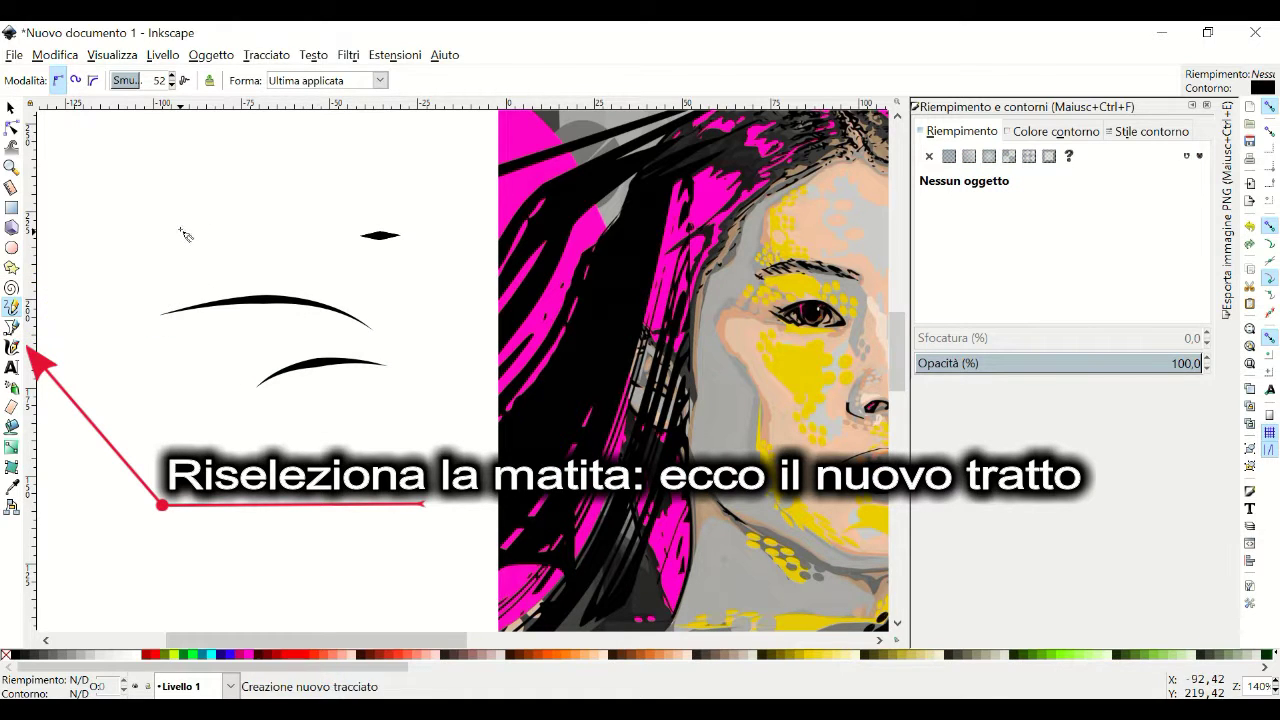
left_click_drag(182, 231, 384, 175)
key("Escape")
Copy the small black diamond, paste the duplicate below it near the portrait, and fill the duplicate white.
key("s")
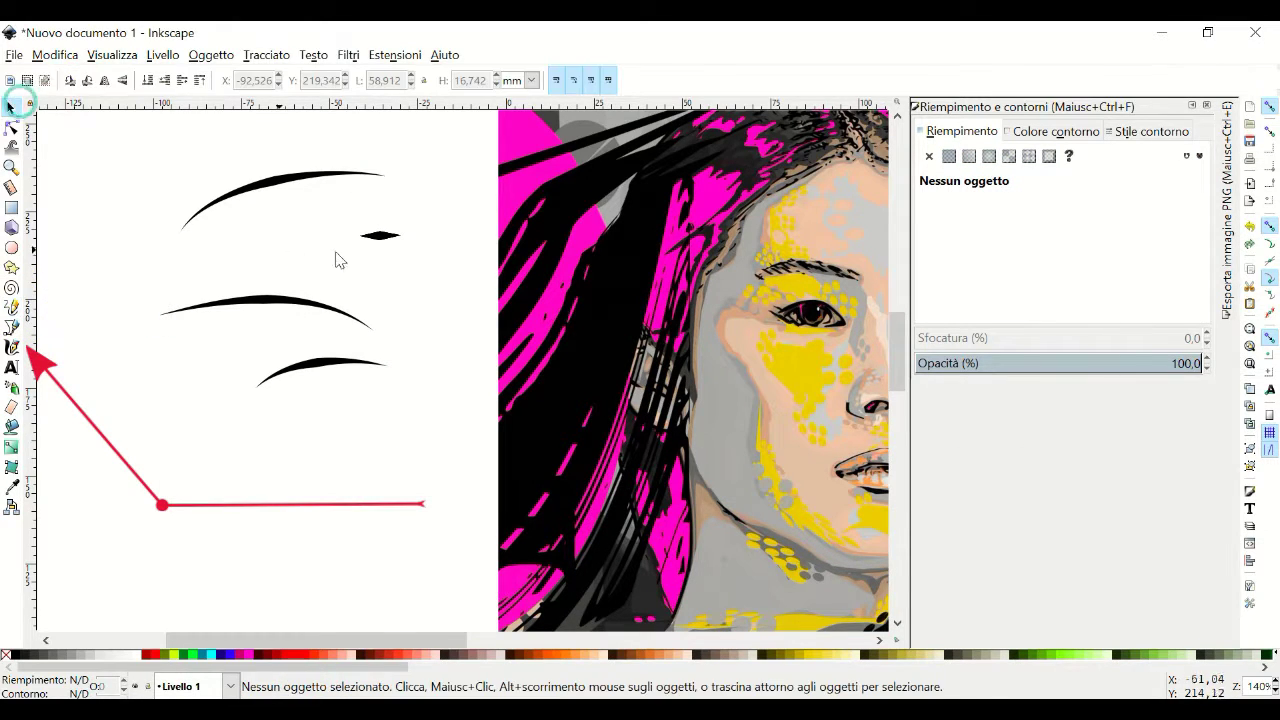
left_click(379, 237)
right_click(376, 241)
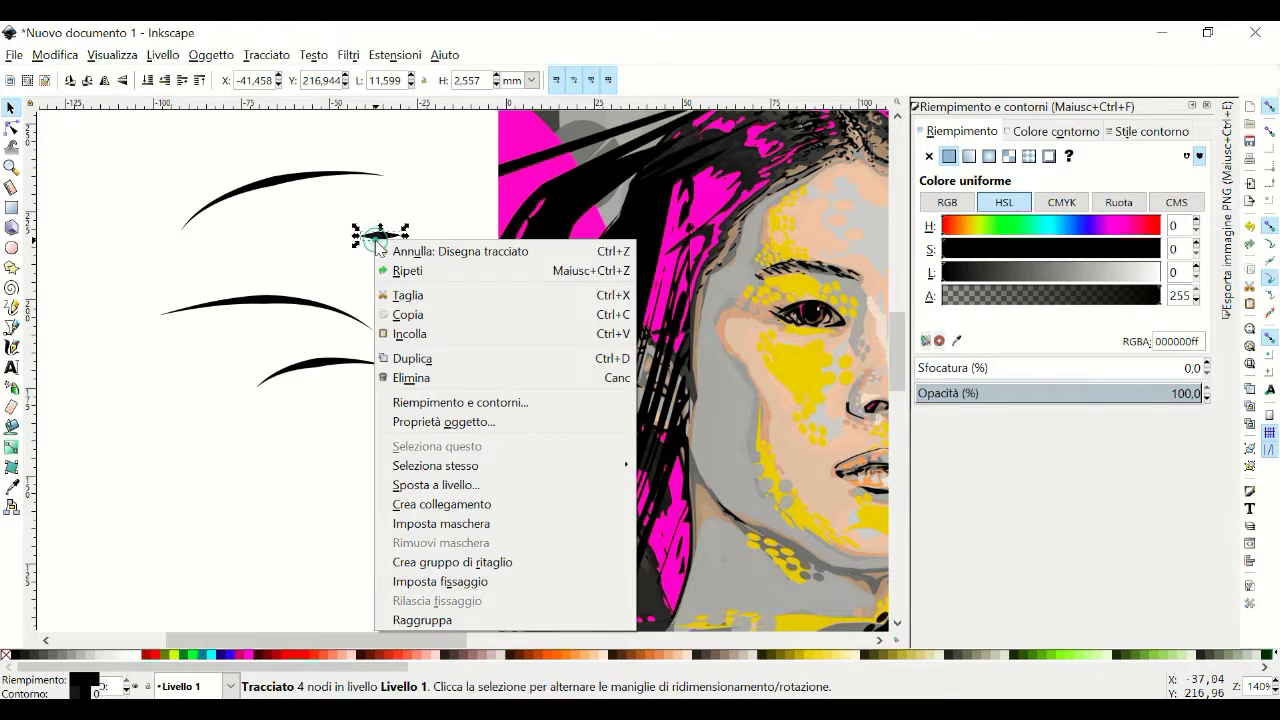
left_click(405, 316)
right_click(408, 310)
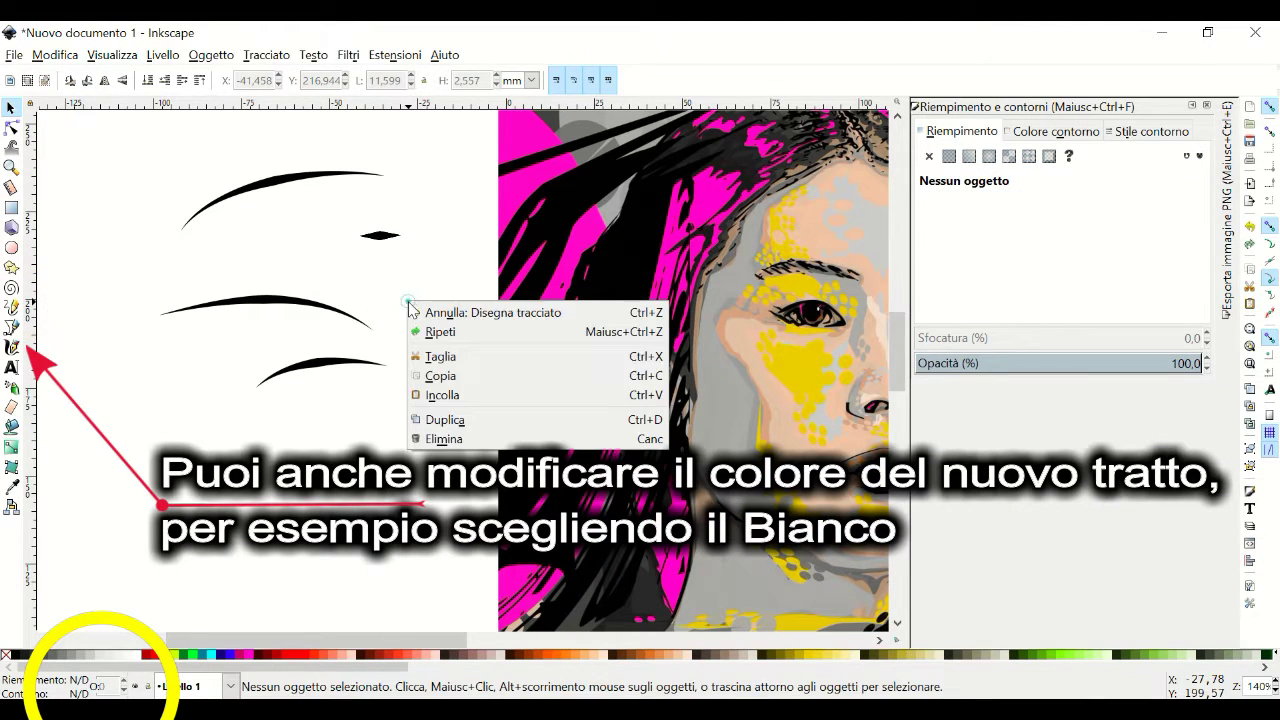
left_click(434, 392)
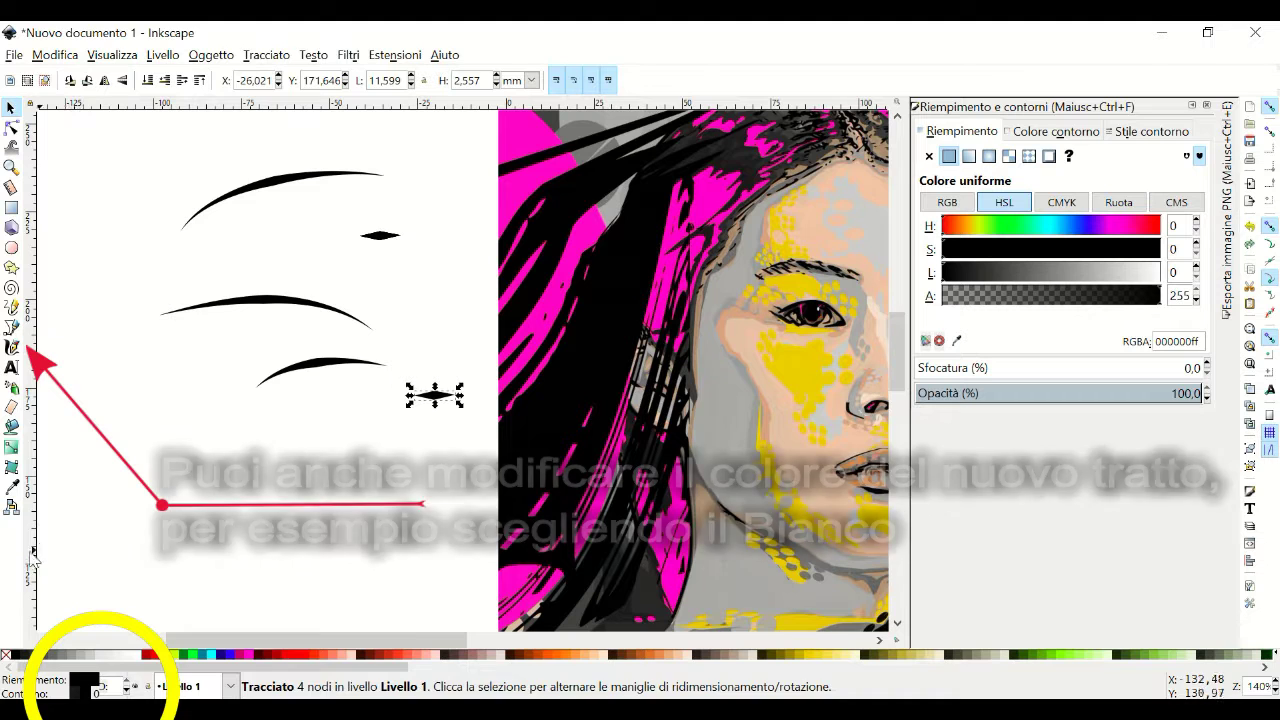
left_click(139, 658)
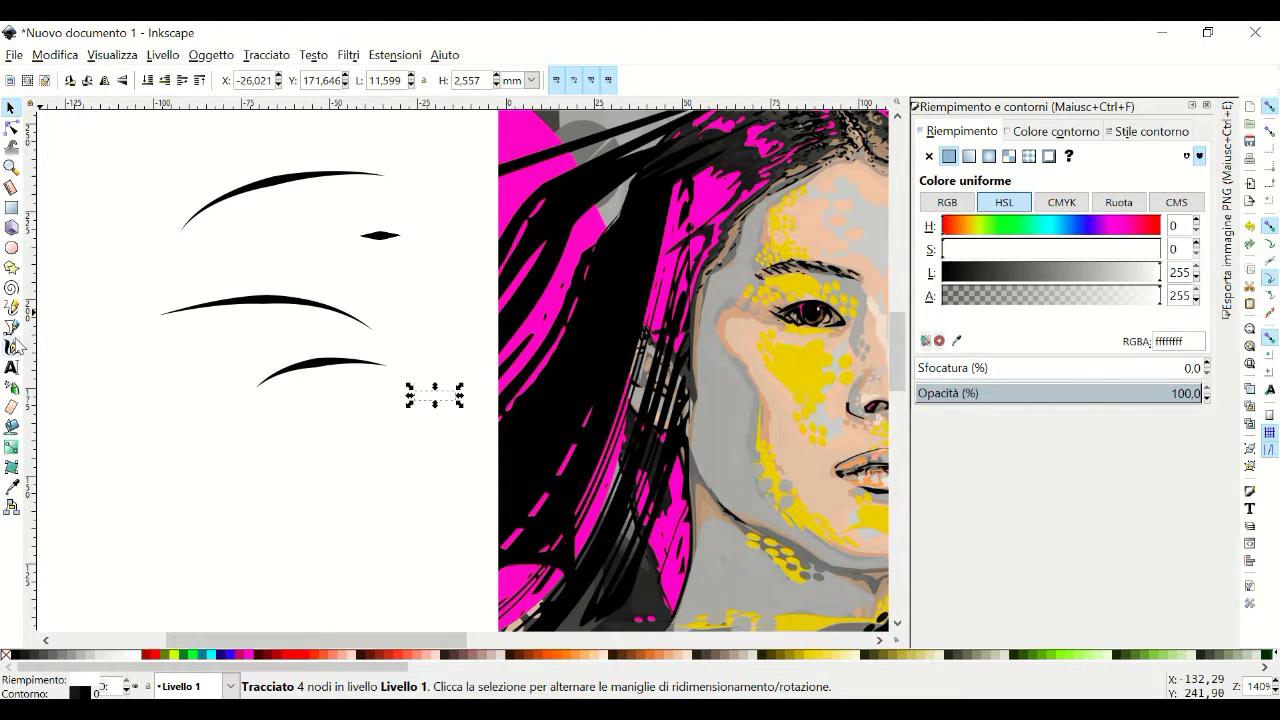
Copy the small near-white diamond and activate the Pencil tool with the shape Ultima applicata.
left_click(12, 308)
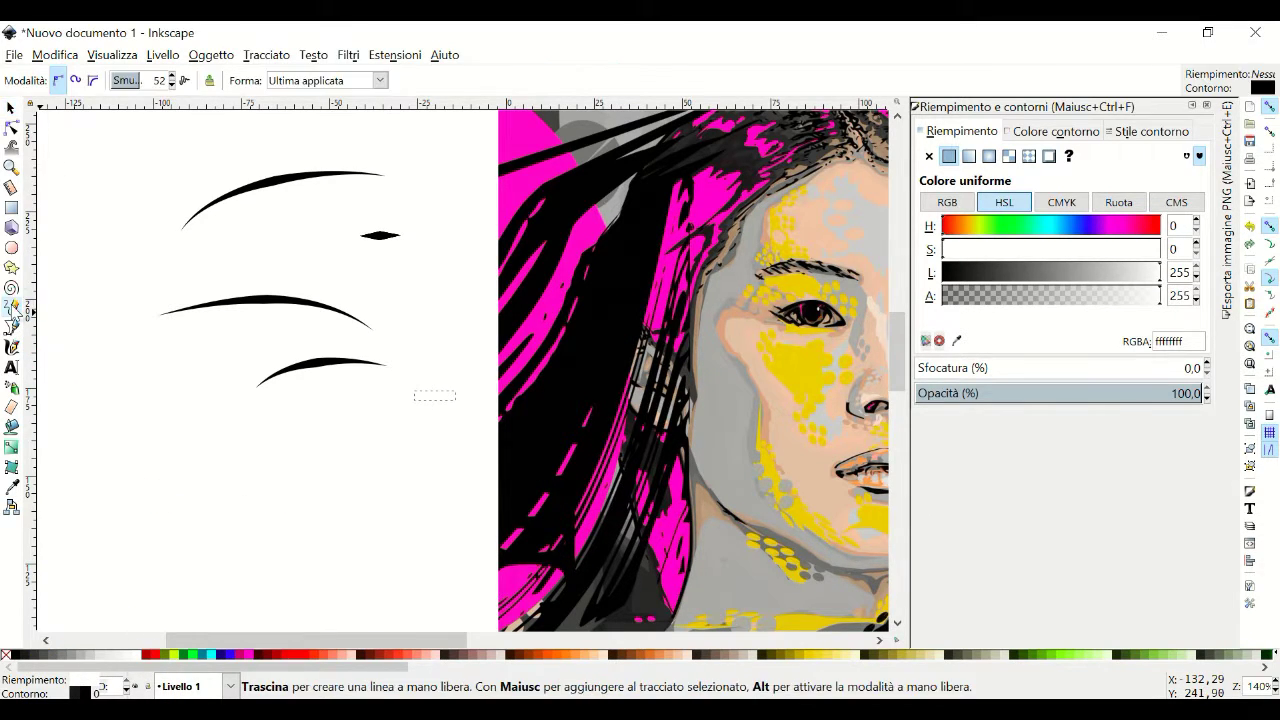
left_click(380, 80)
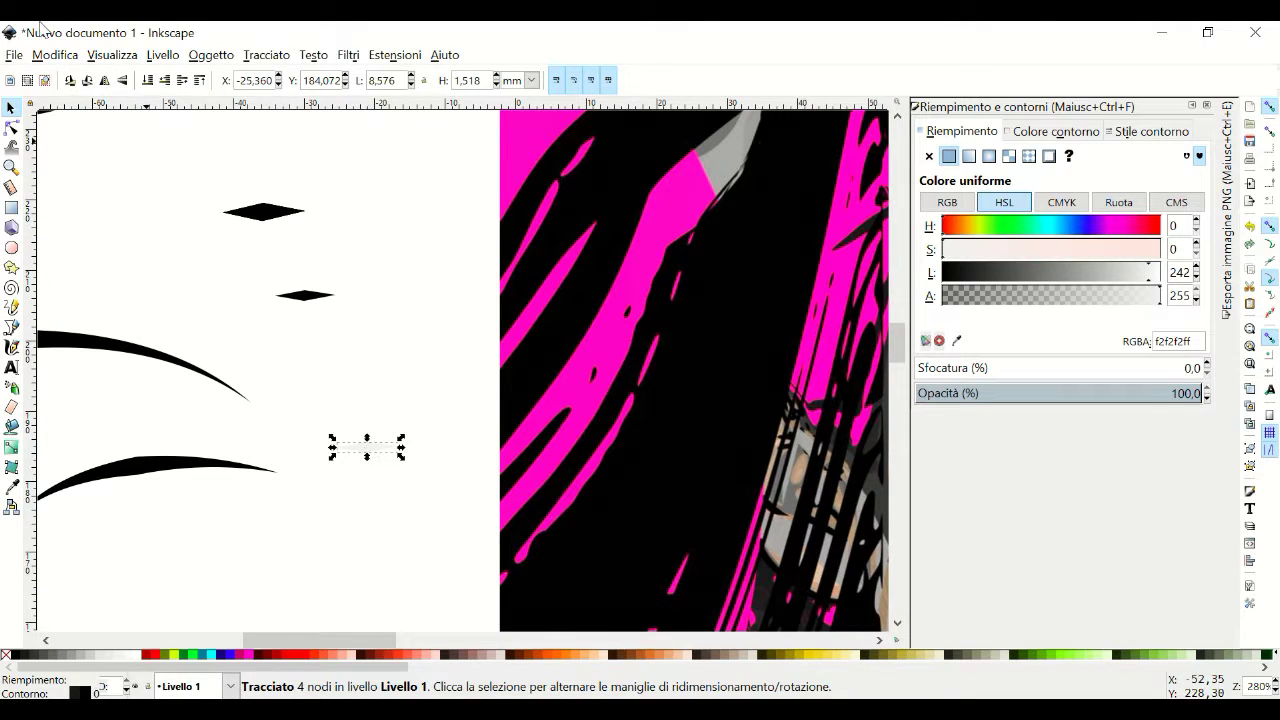
left_click(56, 55)
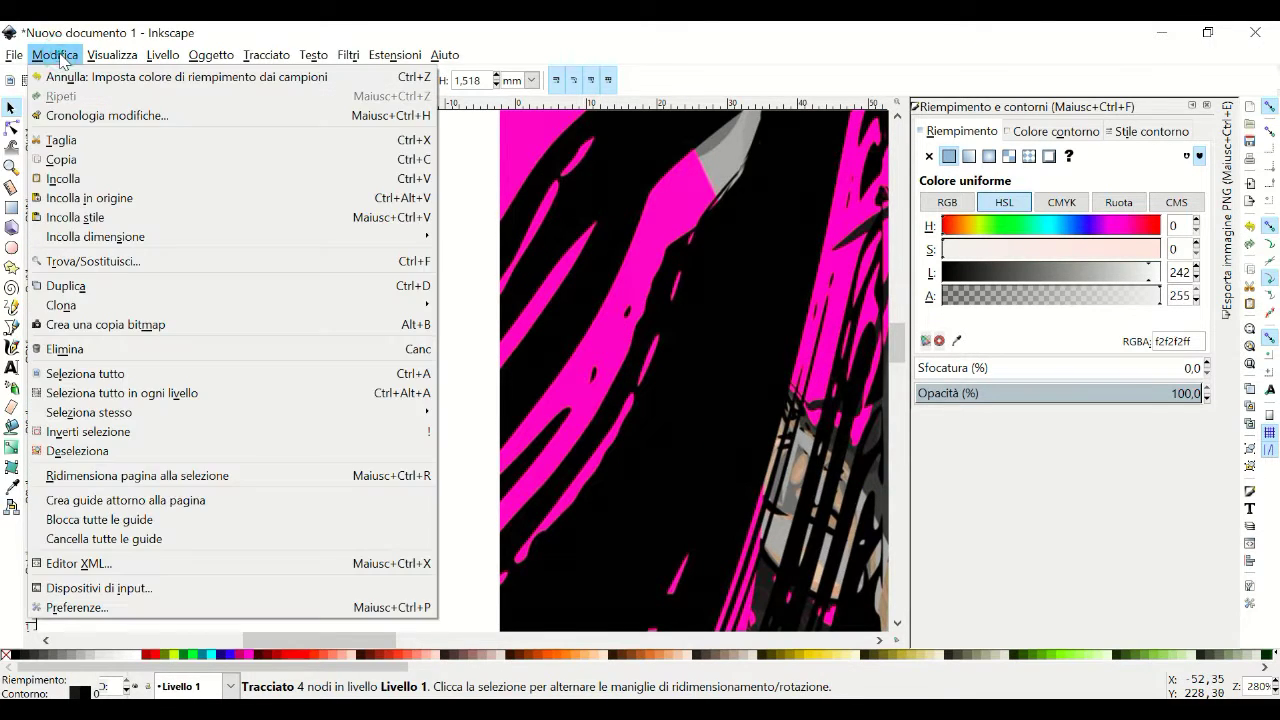
left_click(66, 163)
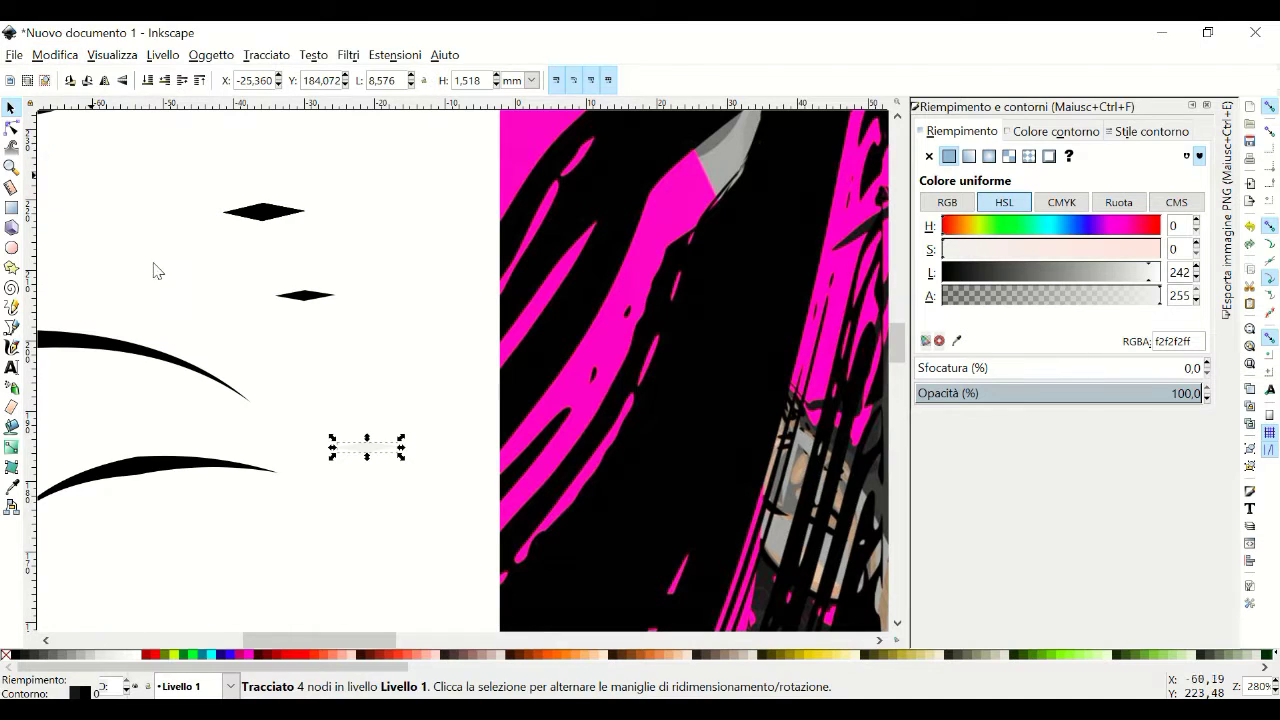
left_click(12, 310)
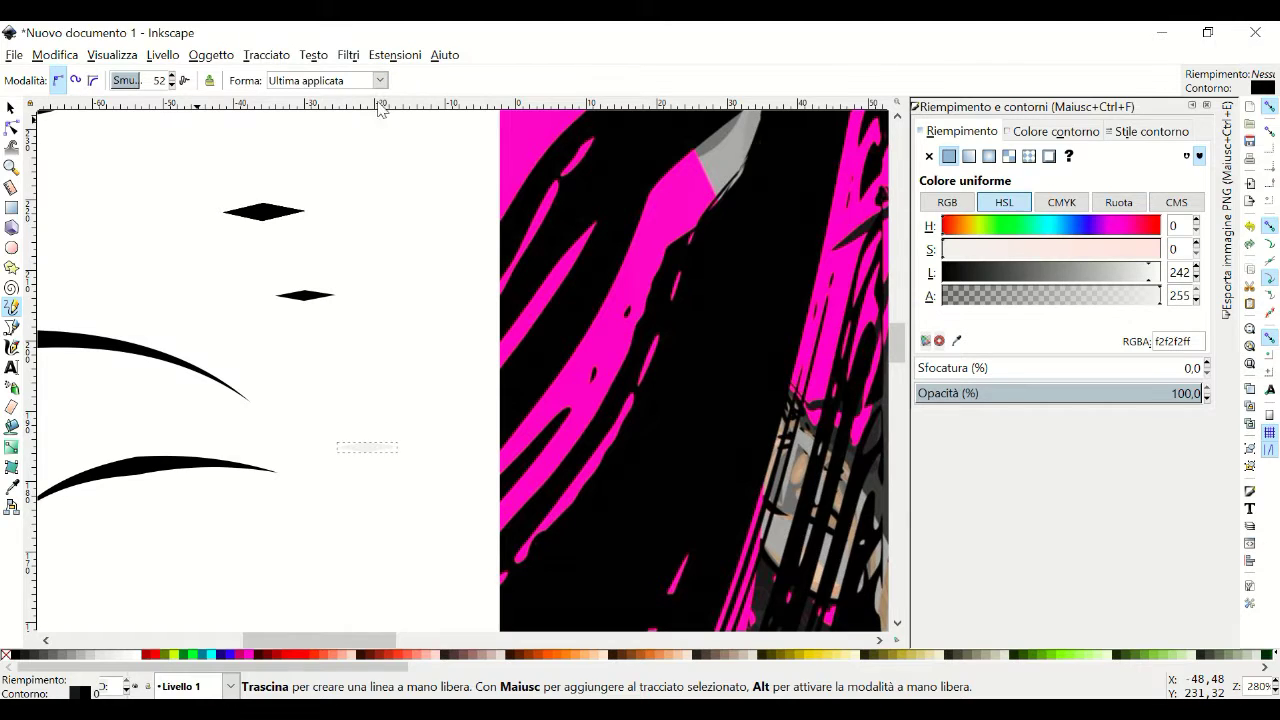
Draw several short pale tapered strokes over the dark hair on the portrait's left side with the Pencil tool.
left_click_drag(578, 285, 548, 368)
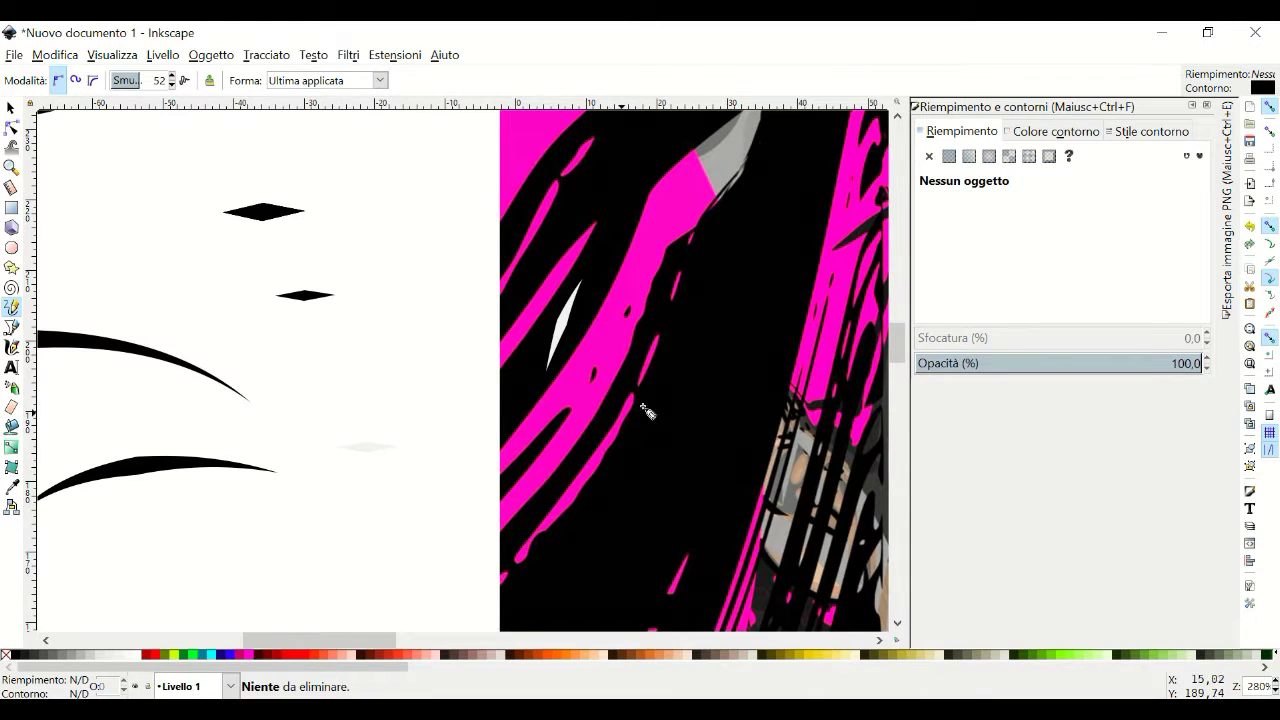
left_click_drag(711, 345, 688, 440)
scroll(777, 424, "down", 1)
left_click_drag(758, 400, 716, 560)
scroll(790, 478, "down", 1)
left_click_drag(566, 582, 561, 594)
left_click_drag(660, 390, 575, 546)
scroll(646, 515, "down", 3)
scroll(646, 515, "down", 2)
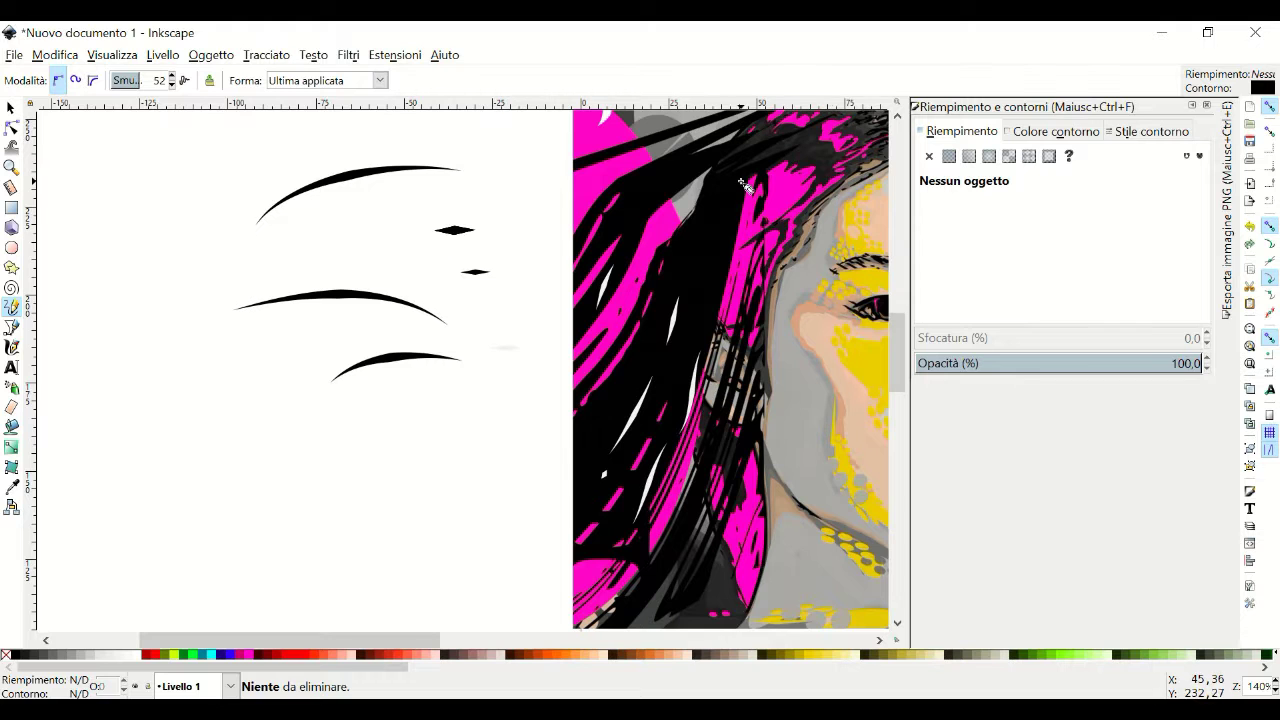
Draw seven long pale tapered strokes following the lower hair strands on the portrait's right side.
scroll(725, 300, "up", 4)
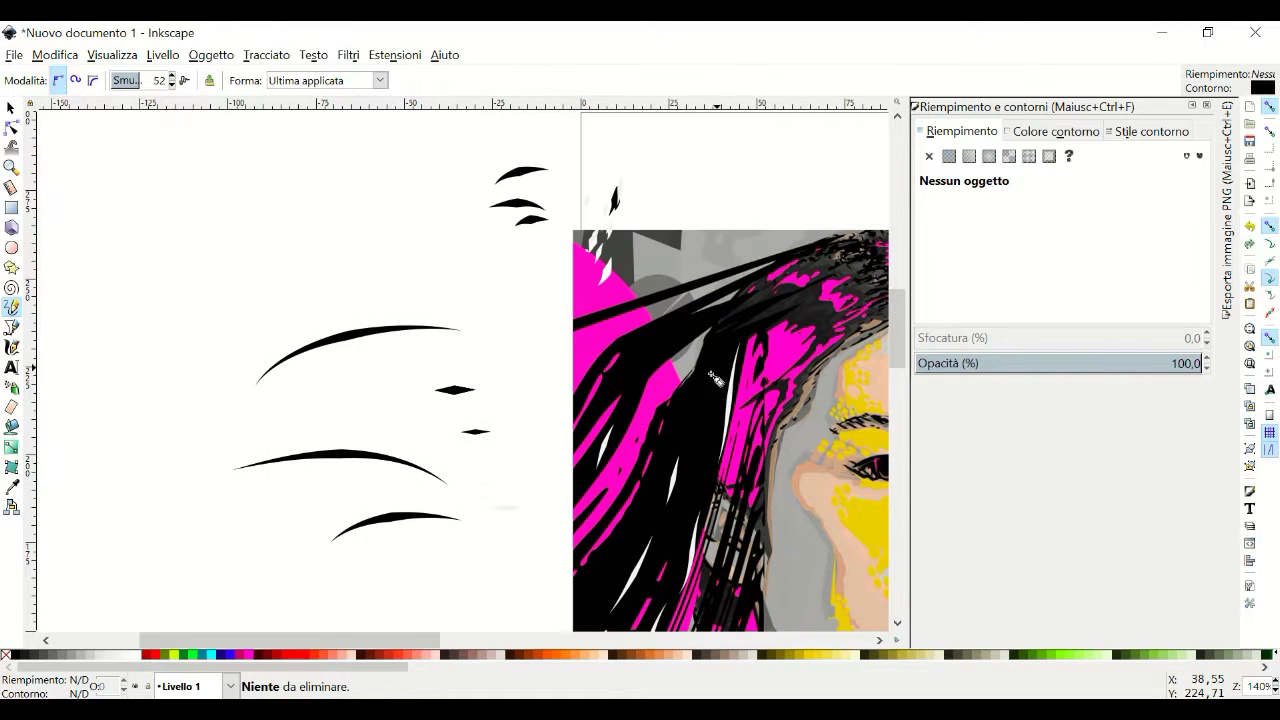
left_click_drag(400, 639, 602, 639)
scroll(590, 428, "down", 5)
left_click_drag(660, 491, 668, 524)
left_click_drag(571, 384, 624, 498)
left_click_drag(608, 437, 669, 550)
left_click_drag(605, 270, 742, 472)
left_click_drag(626, 250, 708, 396)
mouse_move(572, 432)
left_mouse_down()
mouse_move(593, 528)
mouse_move(545, 535)
left_mouse_up()
left_click_drag(538, 460, 515, 540)
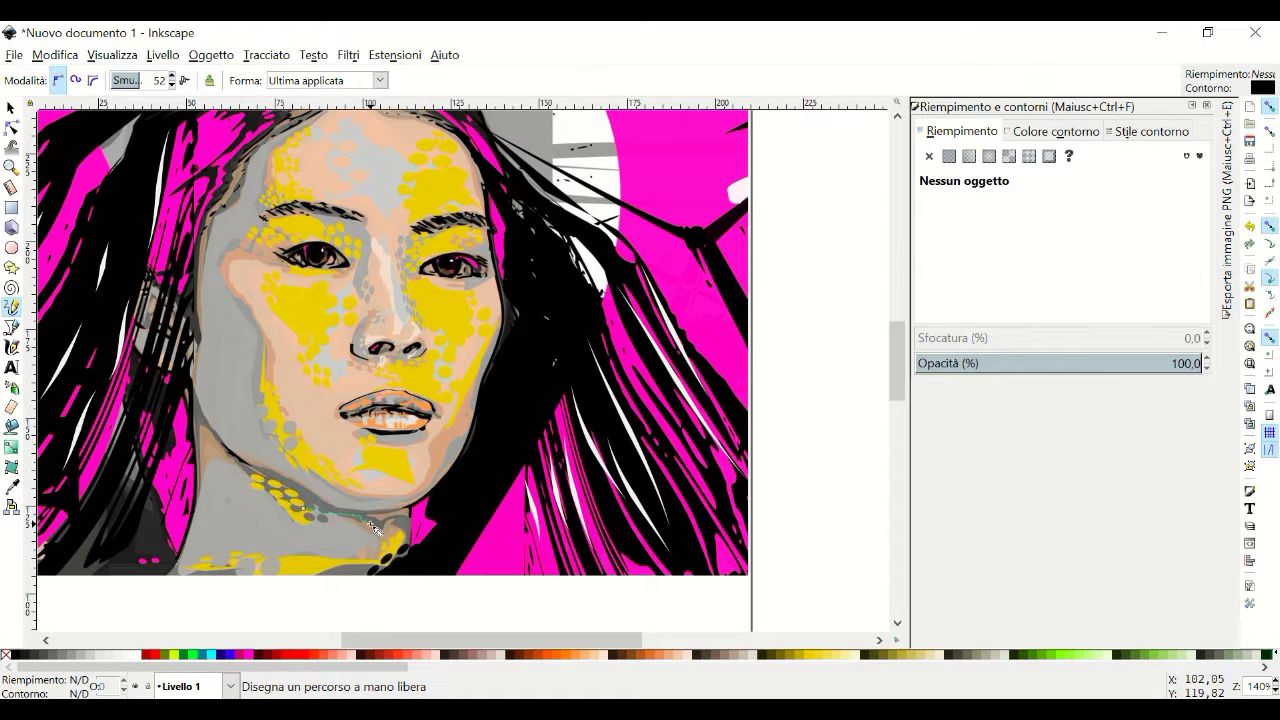
Add a pale stroke beneath the chin and curved strokes over the hair and background at the portrait's upper right.
left_click_drag(405, 520, 400, 522)
scroll(597, 284, "up", 4)
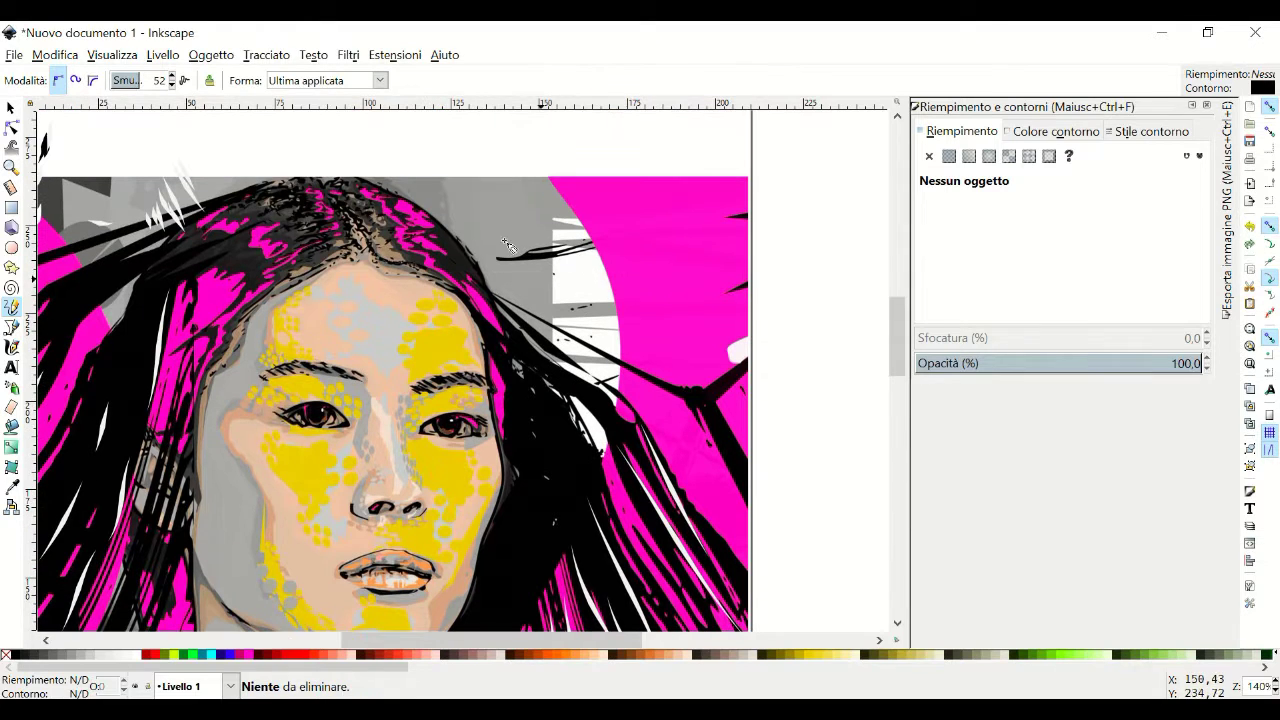
left_click_drag(625, 360, 624, 358)
mouse_move(512, 228)
left_mouse_down()
mouse_move(620, 320)
mouse_move(666, 326)
left_mouse_up()
Draw two long pale strokes down the dark hair beside the right side of the jaw.
scroll(640, 300, "down", 4)
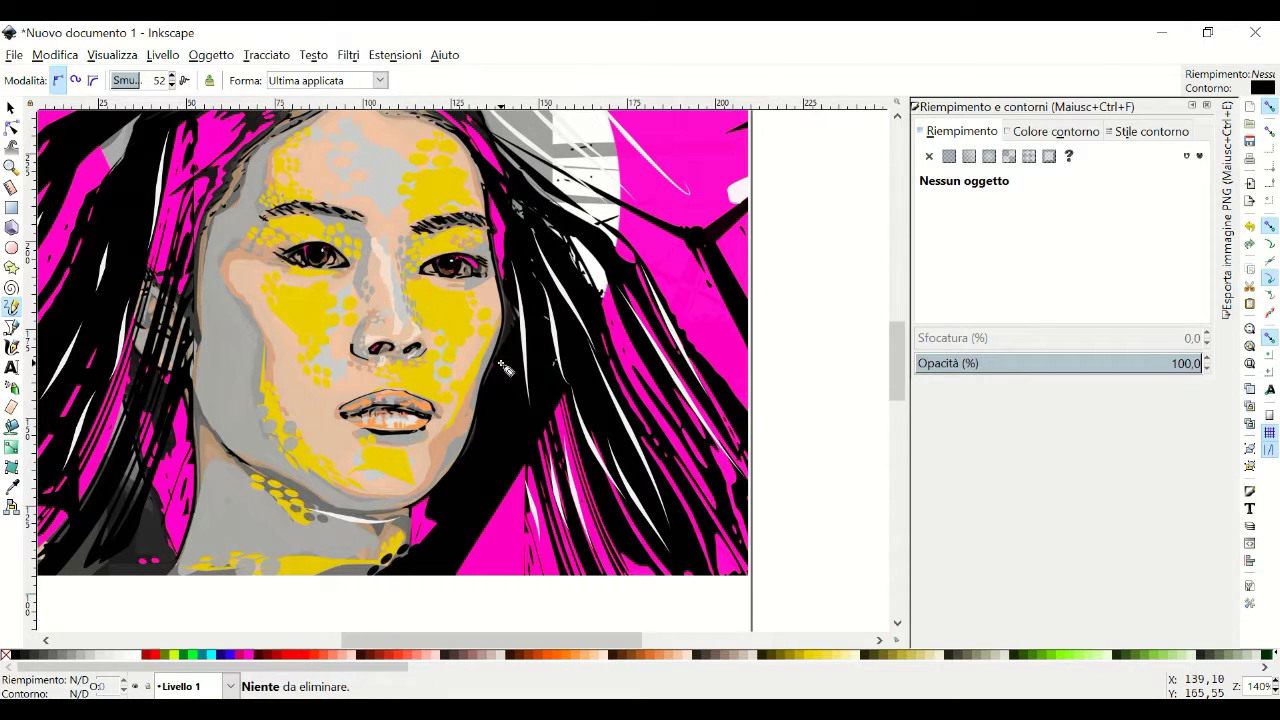
left_click_drag(485, 446, 464, 567)
mouse_move(526, 343)
left_mouse_down()
mouse_move(544, 439)
mouse_move(491, 565)
mouse_move(483, 500)
mouse_move(495, 495)
mouse_move(497, 572)
left_mouse_up()
Draw three long pale strokes down the hair along the left edge of the face.
left_click_drag(175, 288, 136, 462)
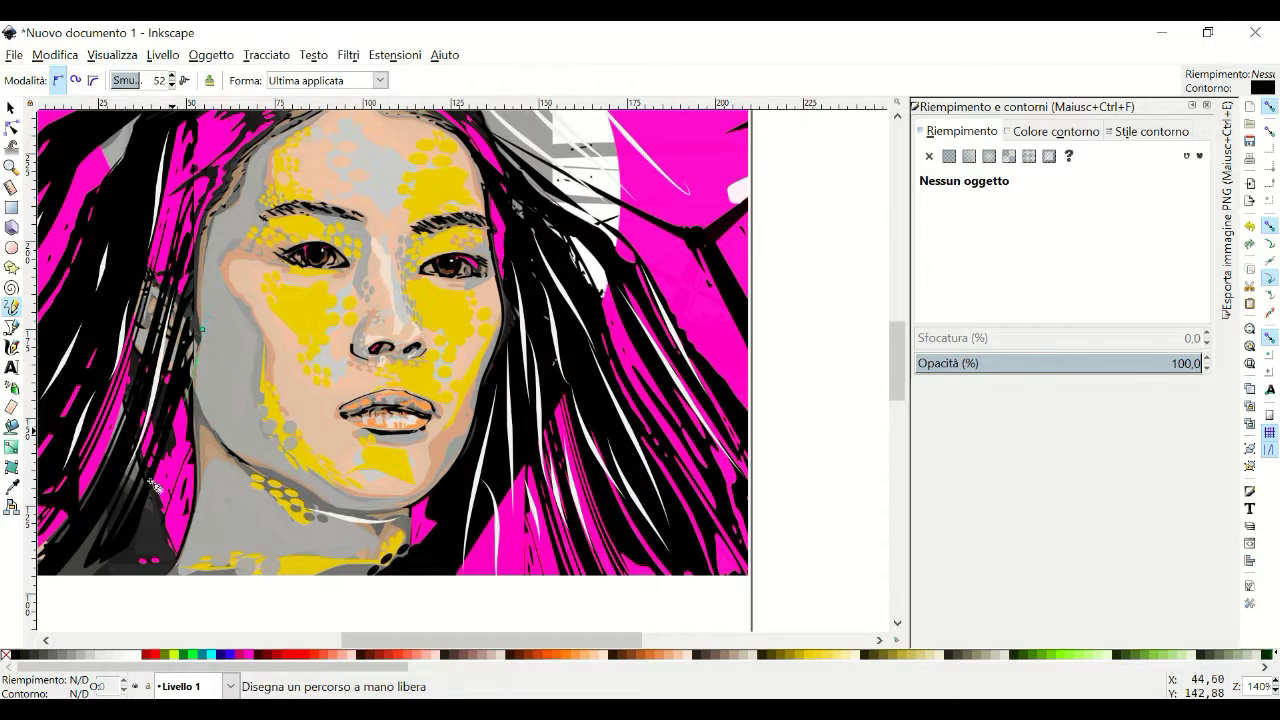
left_click_drag(195, 318, 126, 525)
left_click_drag(170, 290, 100, 498)
Draw long curved pale strokes over the crown, sweeping down both sides of the hair parting.
scroll(213, 366, "up", 4)
left_click_drag(265, 285, 195, 420)
key("Delete")
left_click_drag(262, 283, 122, 340)
left_click_drag(310, 196, 72, 404)
left_click_drag(353, 209, 487, 298)
left_click_drag(384, 236, 486, 304)
left_click_drag(348, 183, 468, 245)
key("Delete")
Add more pale tapered highlights through the lower and outer hair on the portrait's left side.
scroll(600, 430, "down", 4)
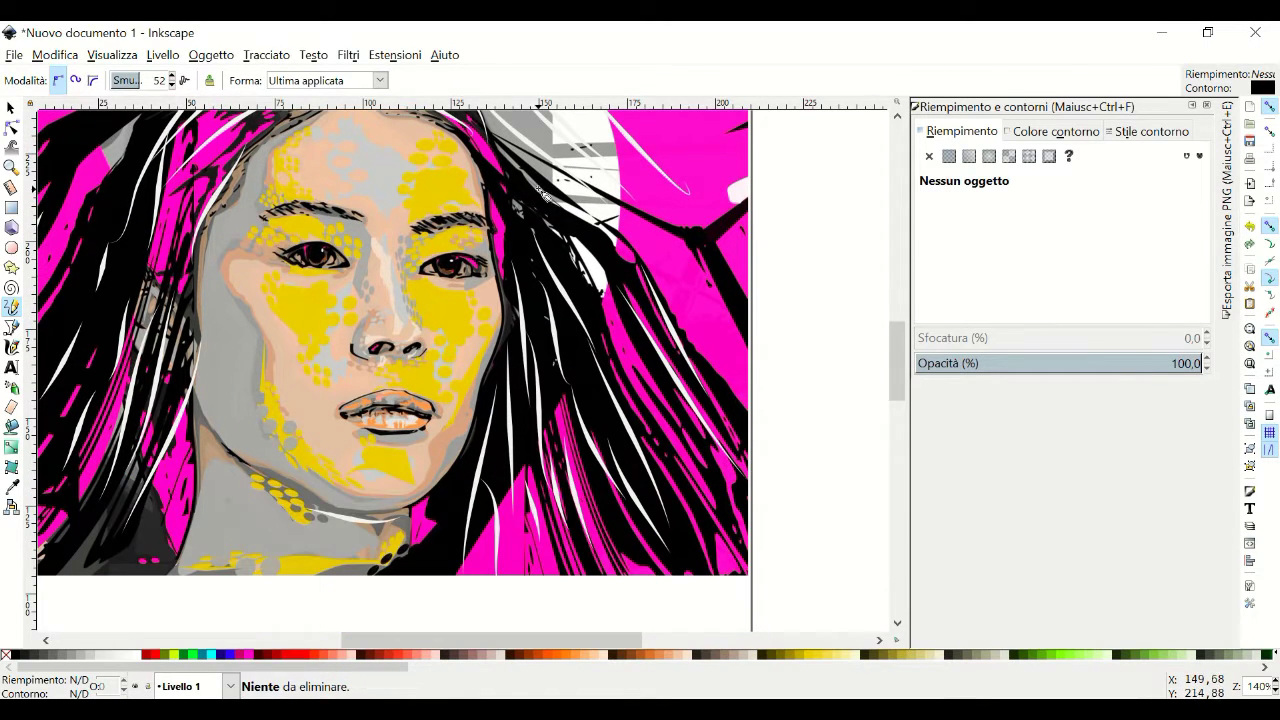
key("Delete")
scroll(333, 372, "down", 4)
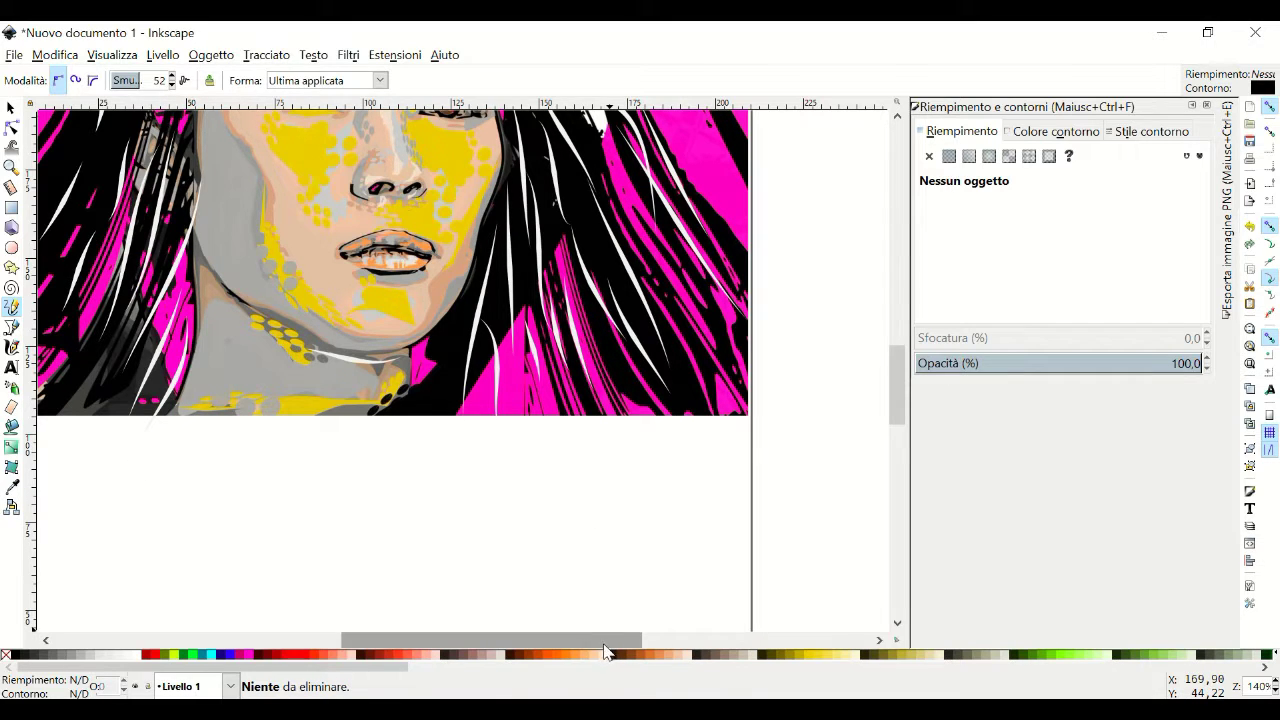
scroll(607, 645, "left", 8)
scroll(455, 285, "up", 4)
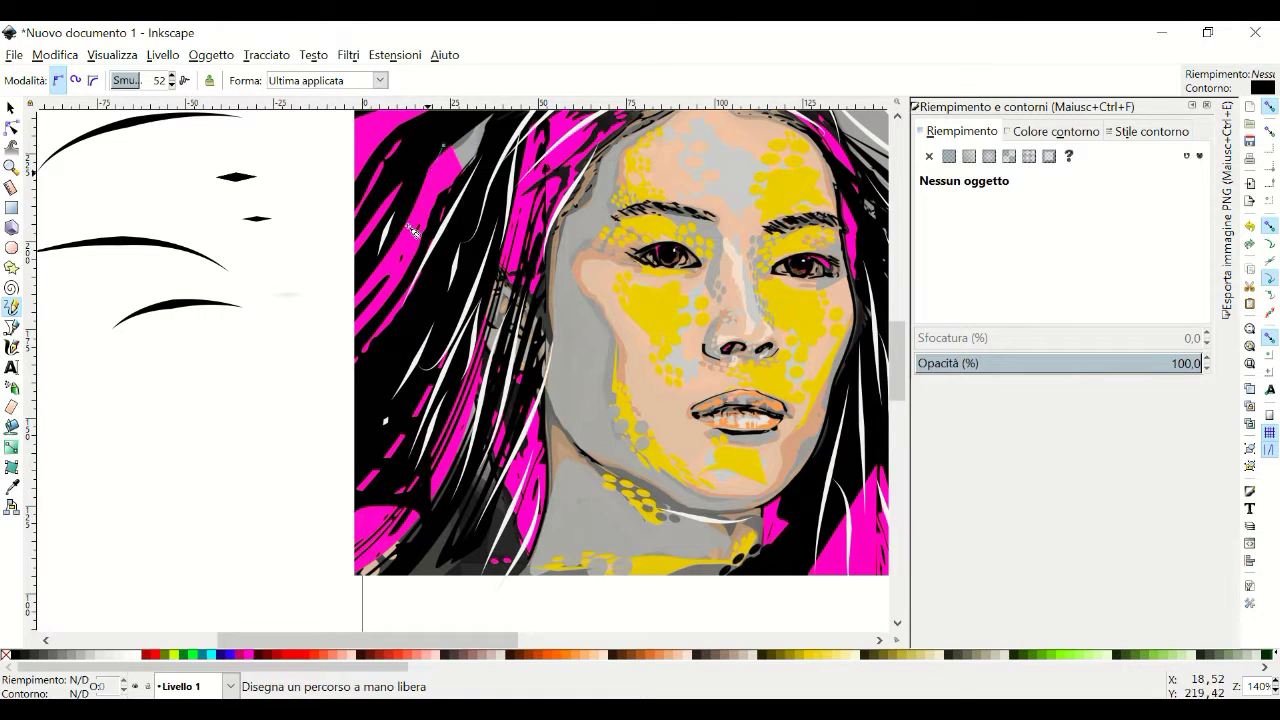
scroll(431, 181, "up", 4)
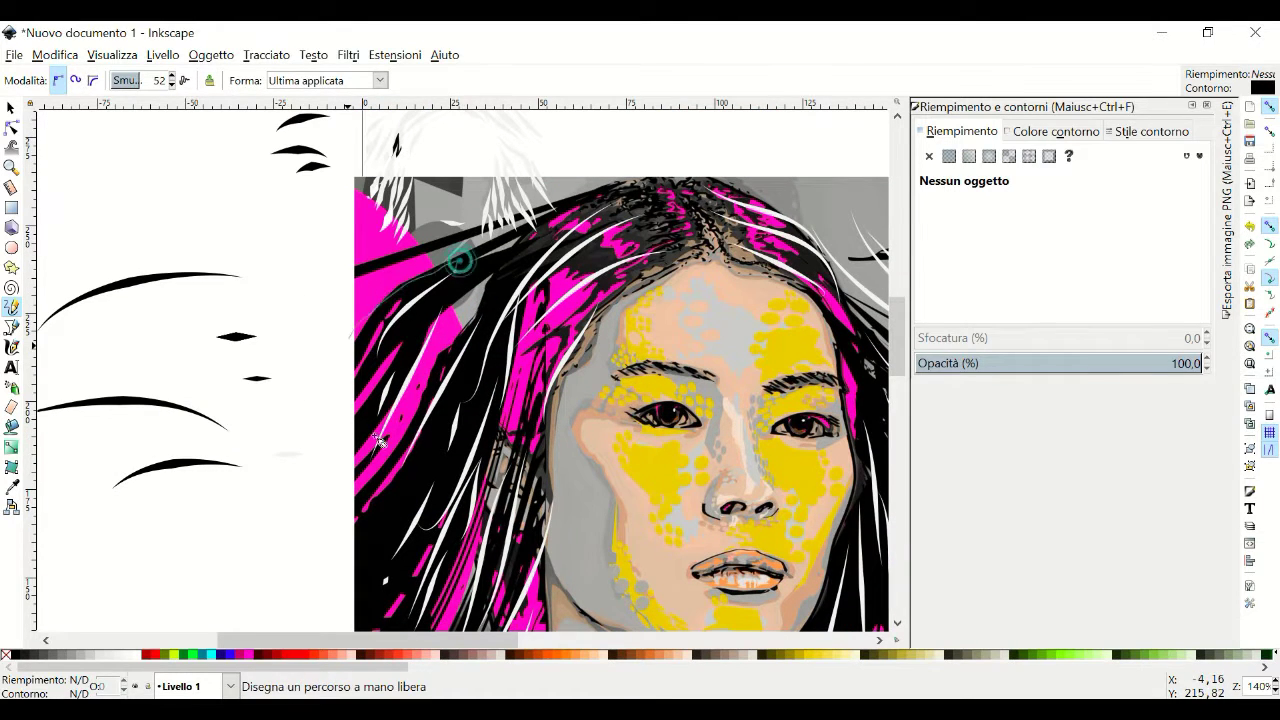
scroll(655, 362, "down", 4)
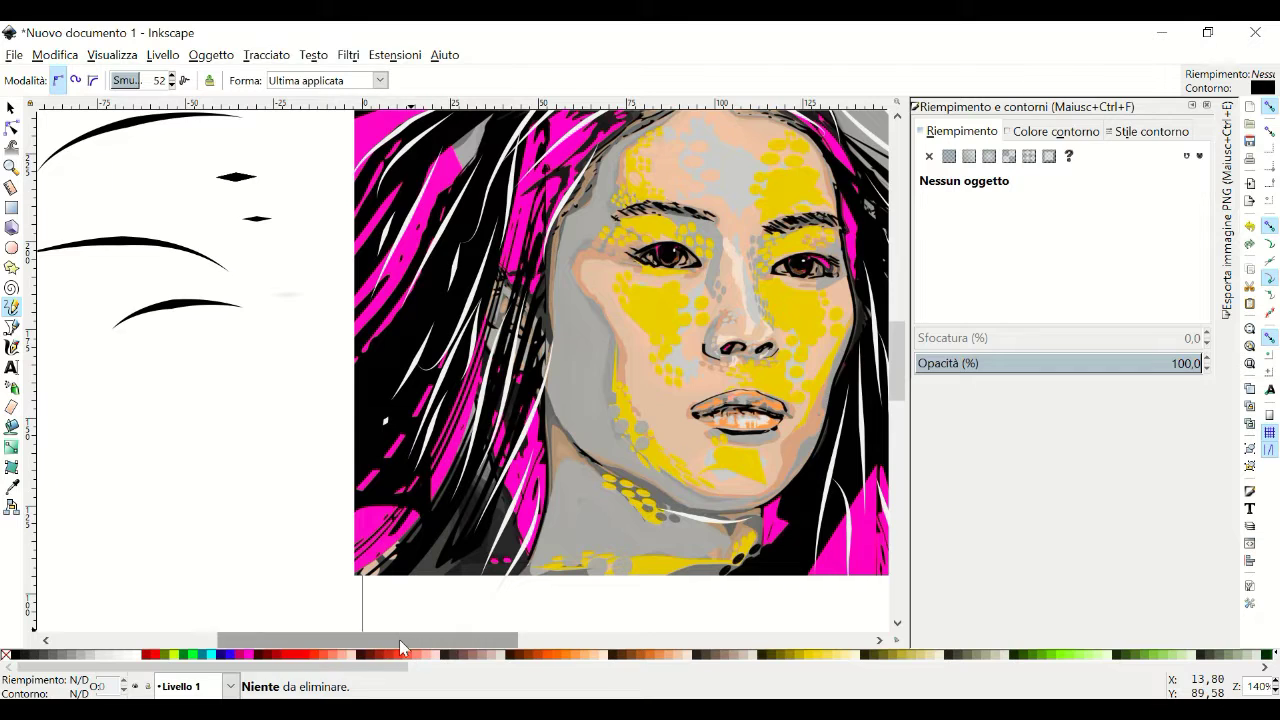
Draw a wavy path ending in a curl with the Pen tool in spiro mode, in the empty area beside the portrait.
left_click_drag(398, 641, 285, 648)
left_click(13, 128)
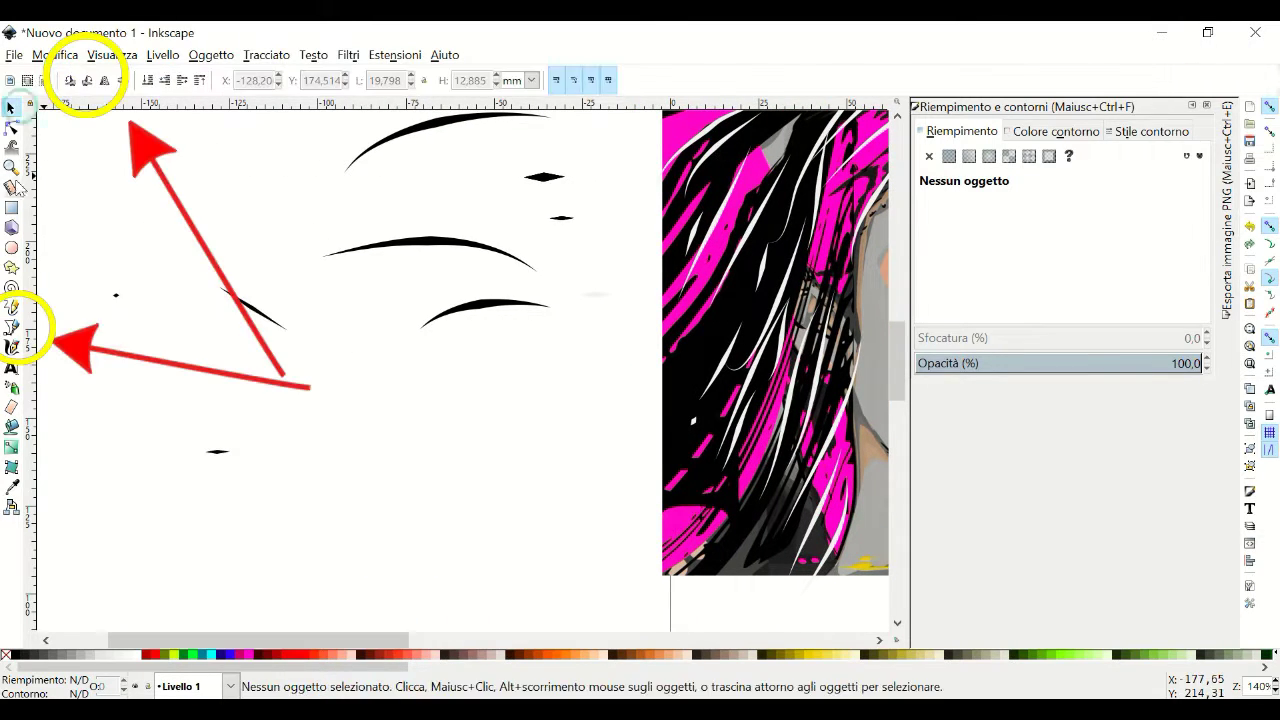
left_click(13, 327)
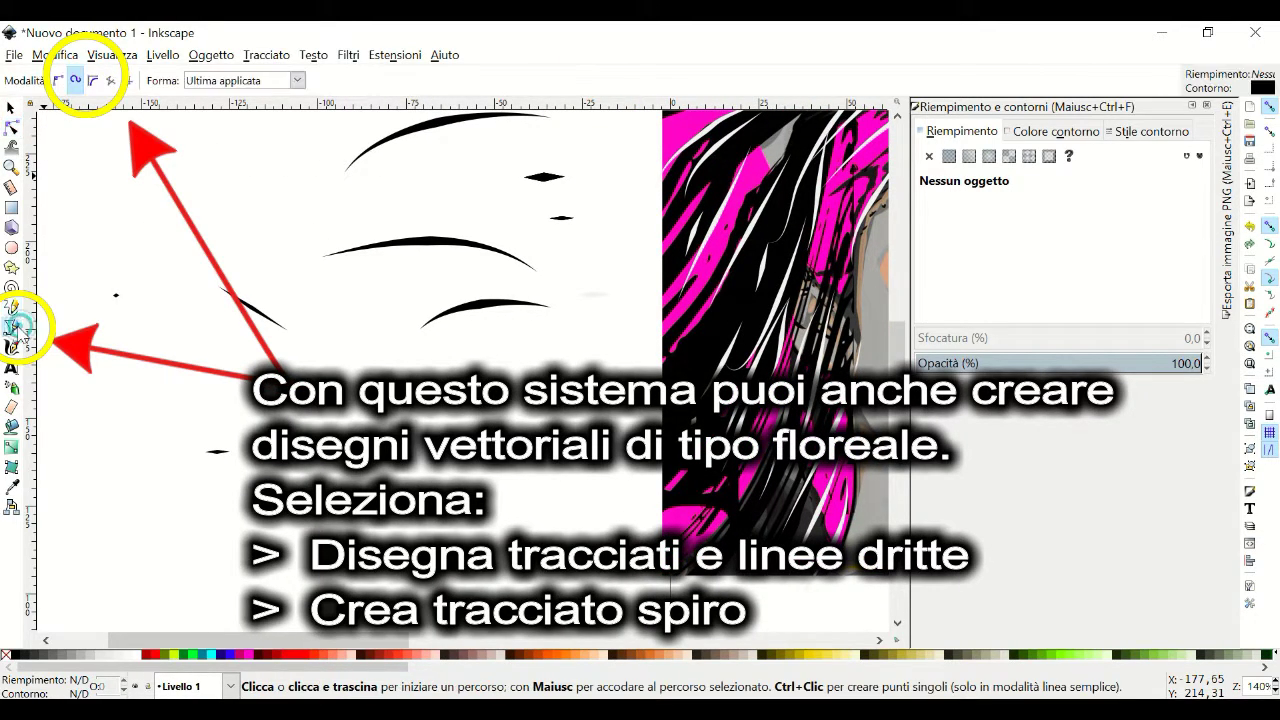
left_click(85, 397)
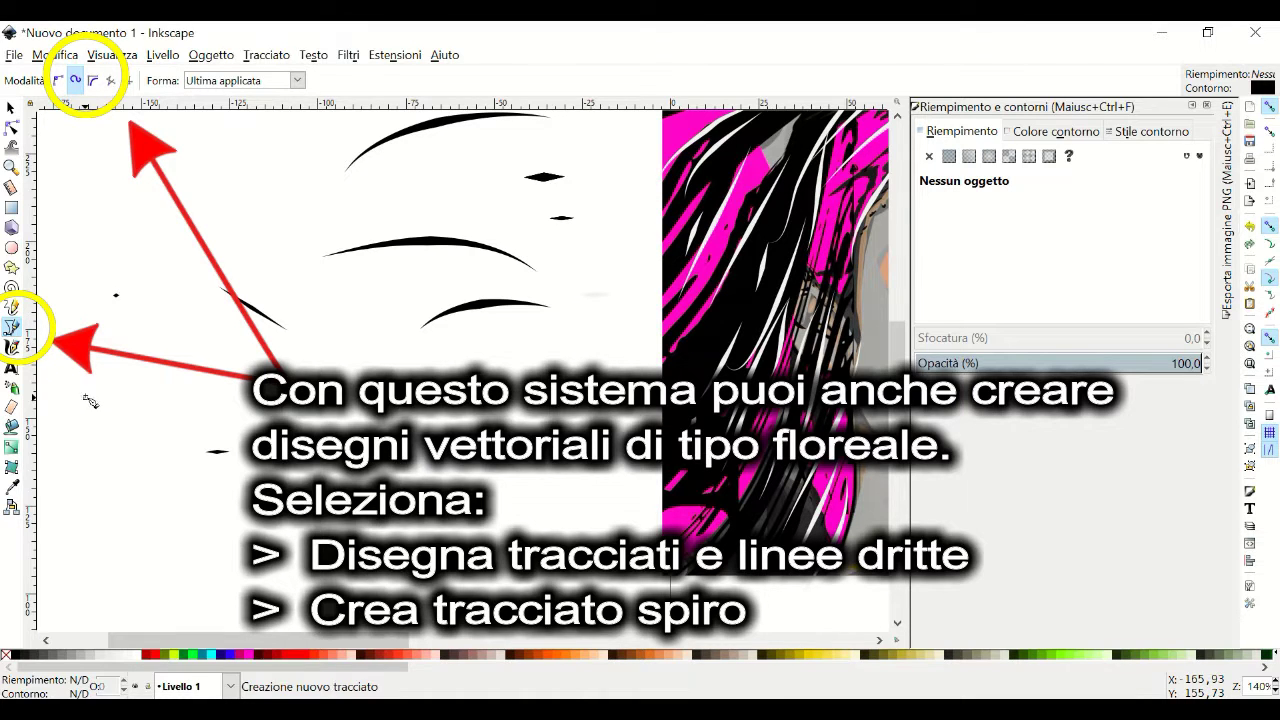
left_click(243, 375)
left_click(345, 431)
left_click(429, 427)
left_click(429, 366)
left_click(375, 343)
left_click(348, 389)
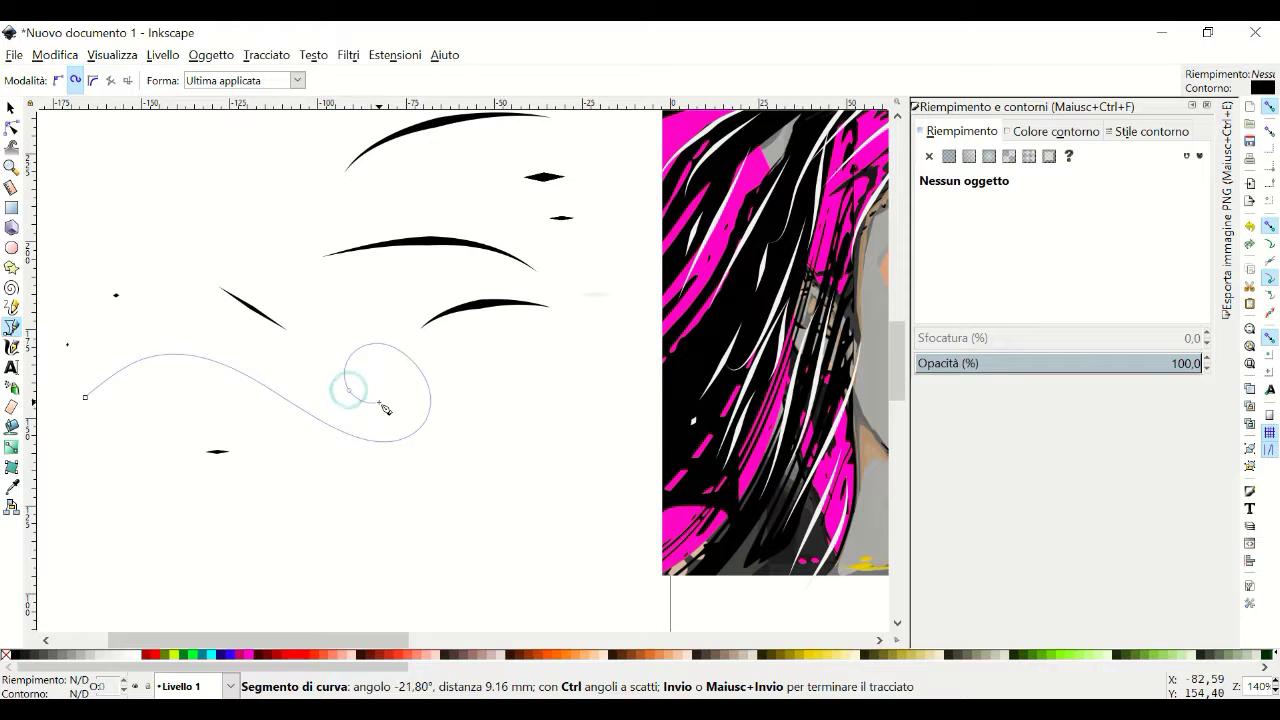
key("Return")
Draw a small teardrop-shaped spiro loop just beneath the curl of the first wavy path.
scroll(491, 462, "down", 1)
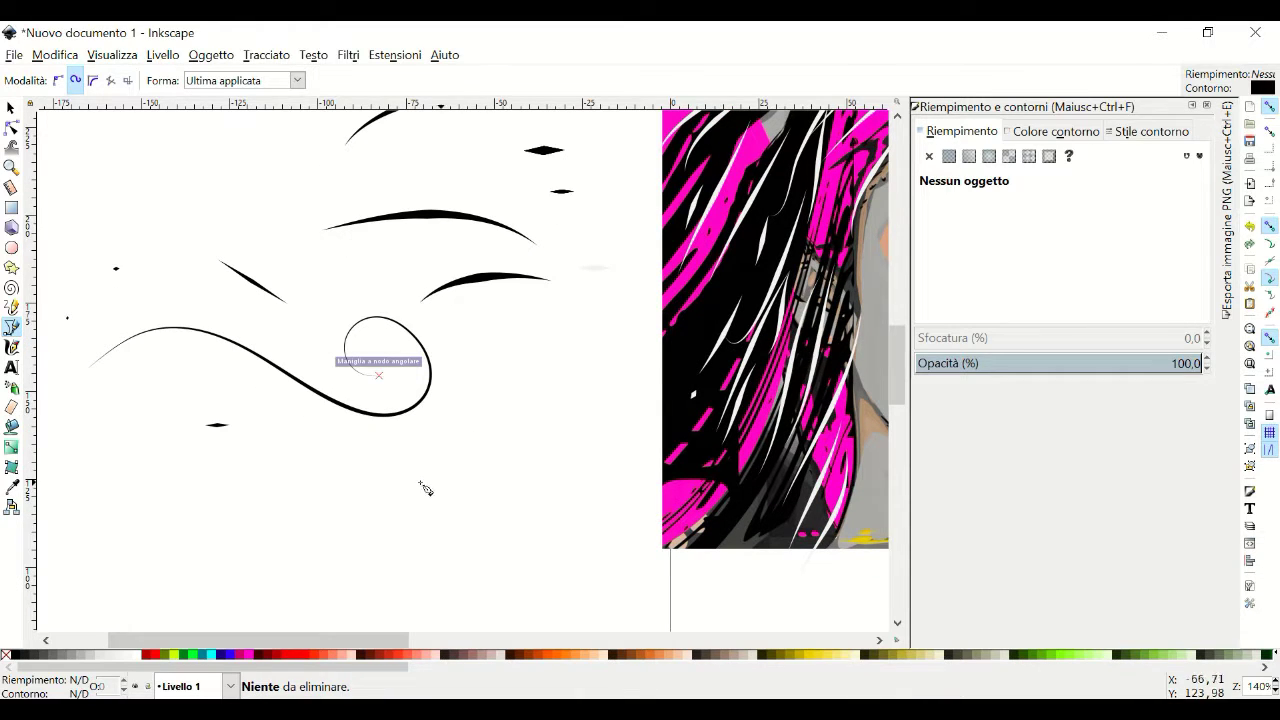
left_click(356, 433)
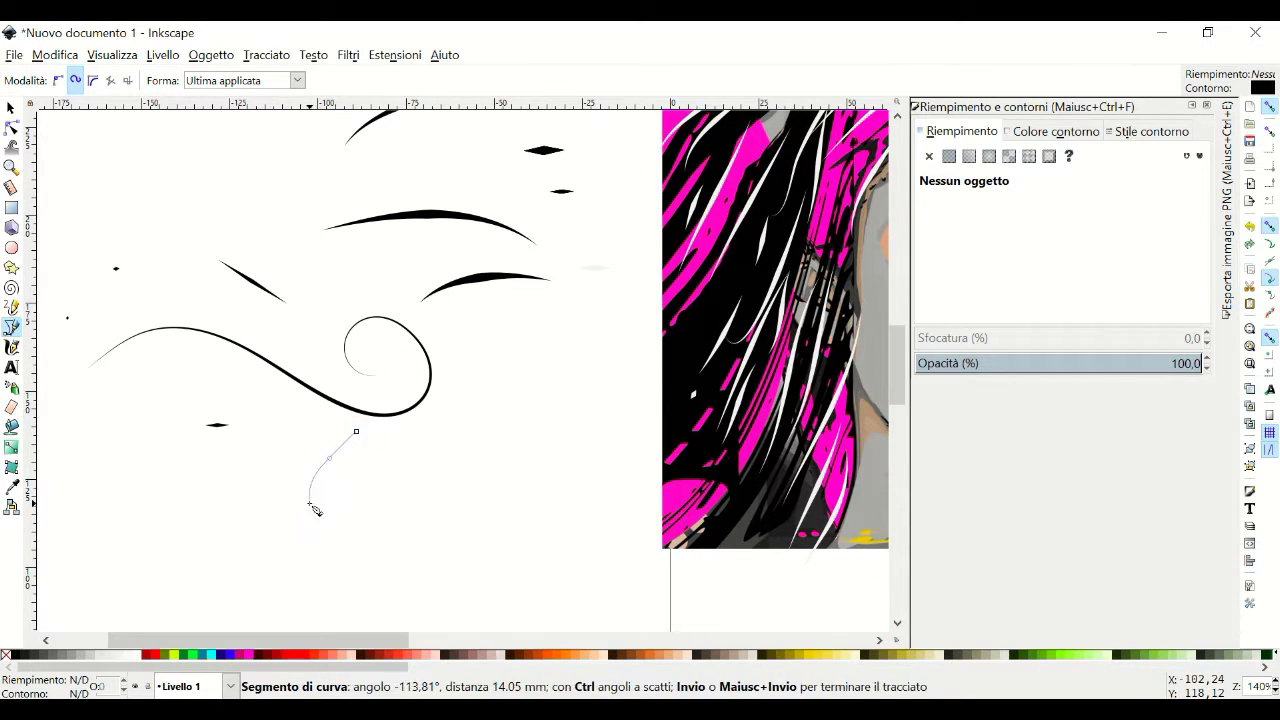
left_click(370, 441)
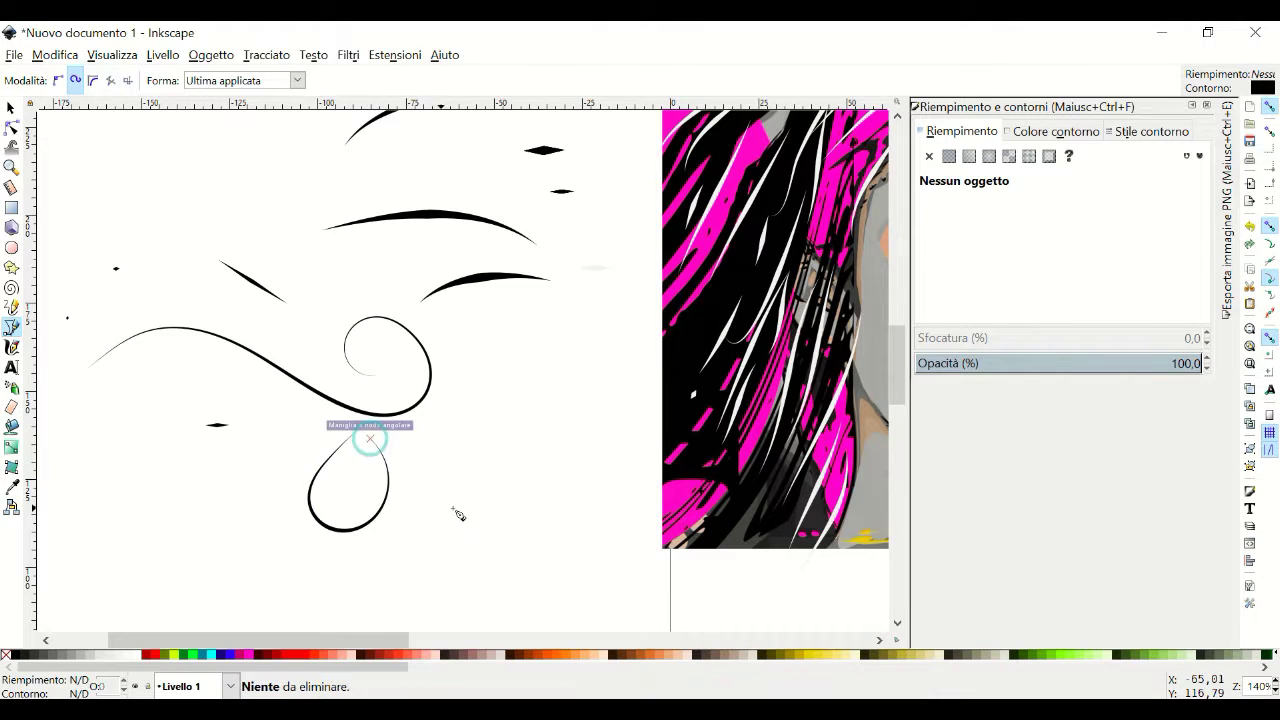
Draw a second, larger wavy spiro path that follows the first one and winds around its curl.
left_click(88, 426)
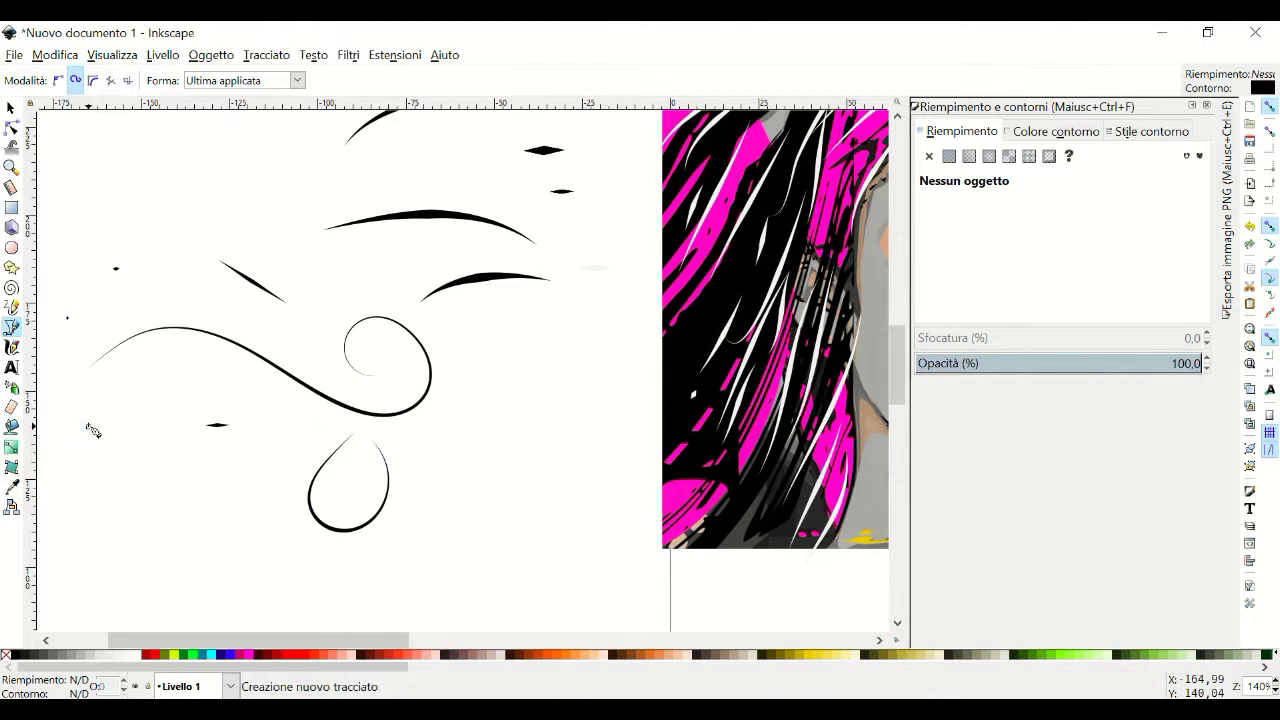
left_click(335, 434)
left_click(438, 459)
left_click(449, 281)
left_click(324, 266)
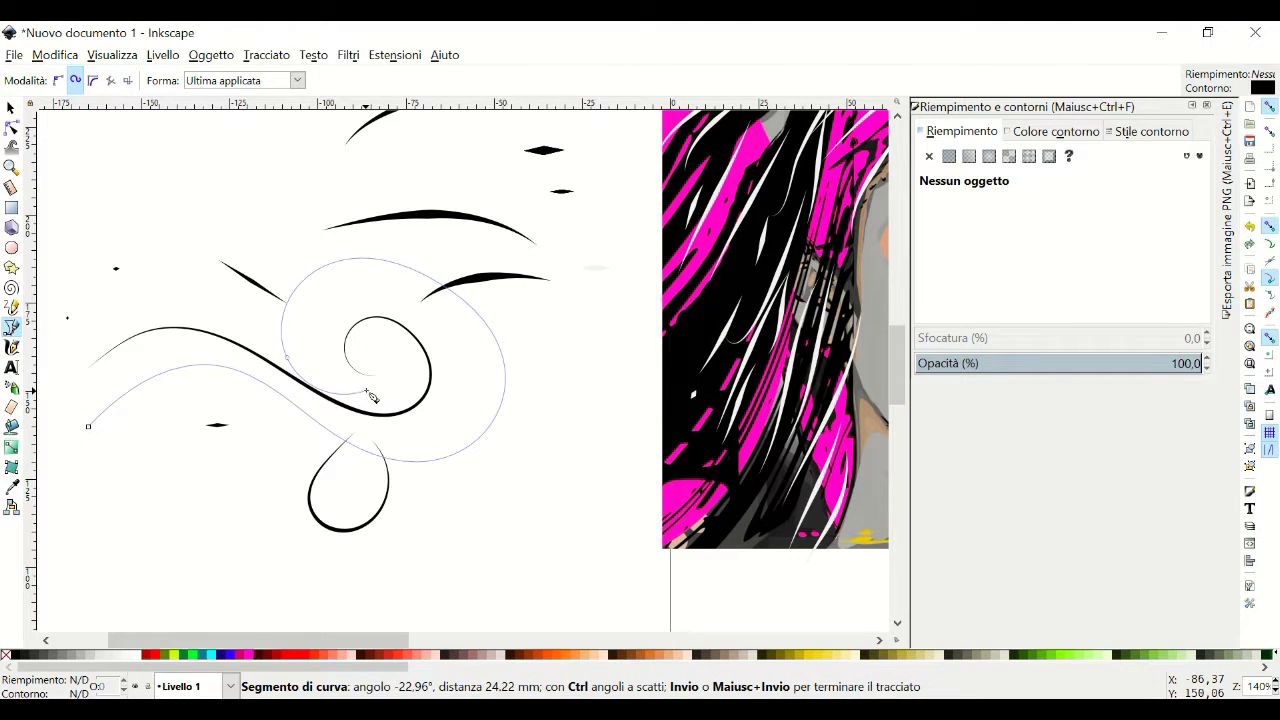
double_click(398, 348)
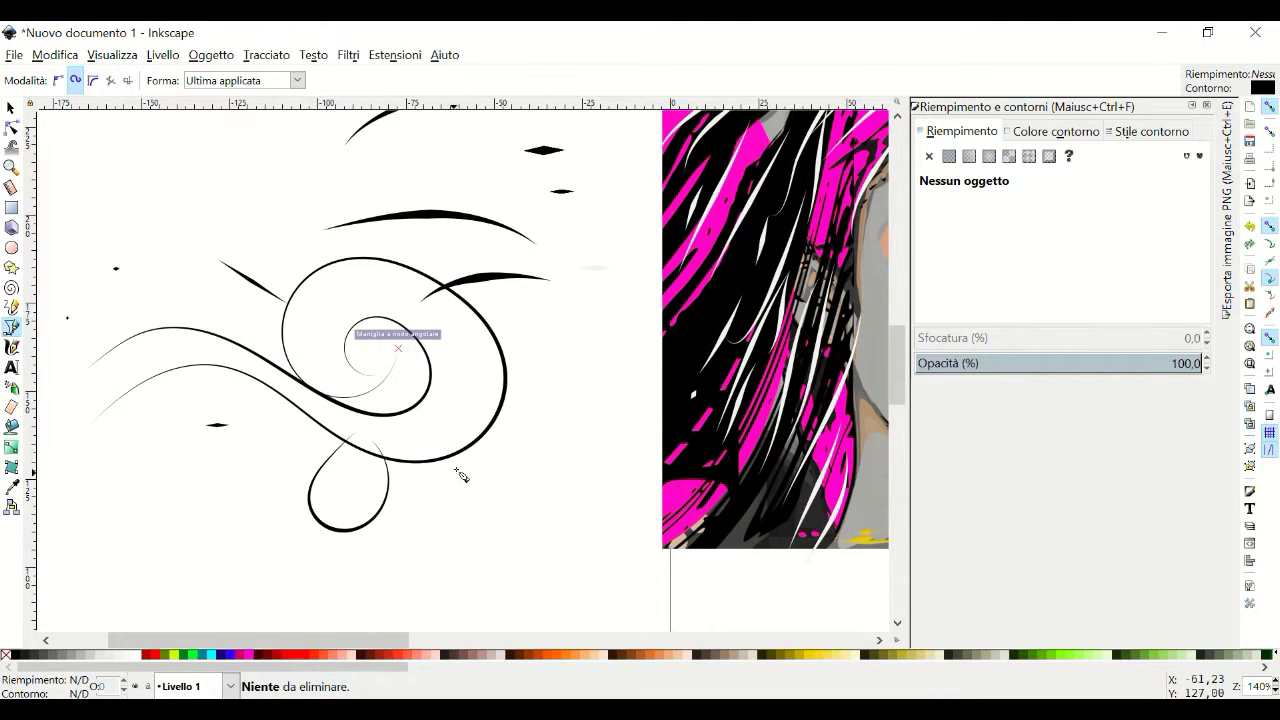
Draw a long wavy spiro path below the others, ending in several overlapping circular loops.
scroll(458, 480, "down", 5)
left_click(200, 414)
left_click(320, 457)
left_click(415, 525)
left_click(538, 511)
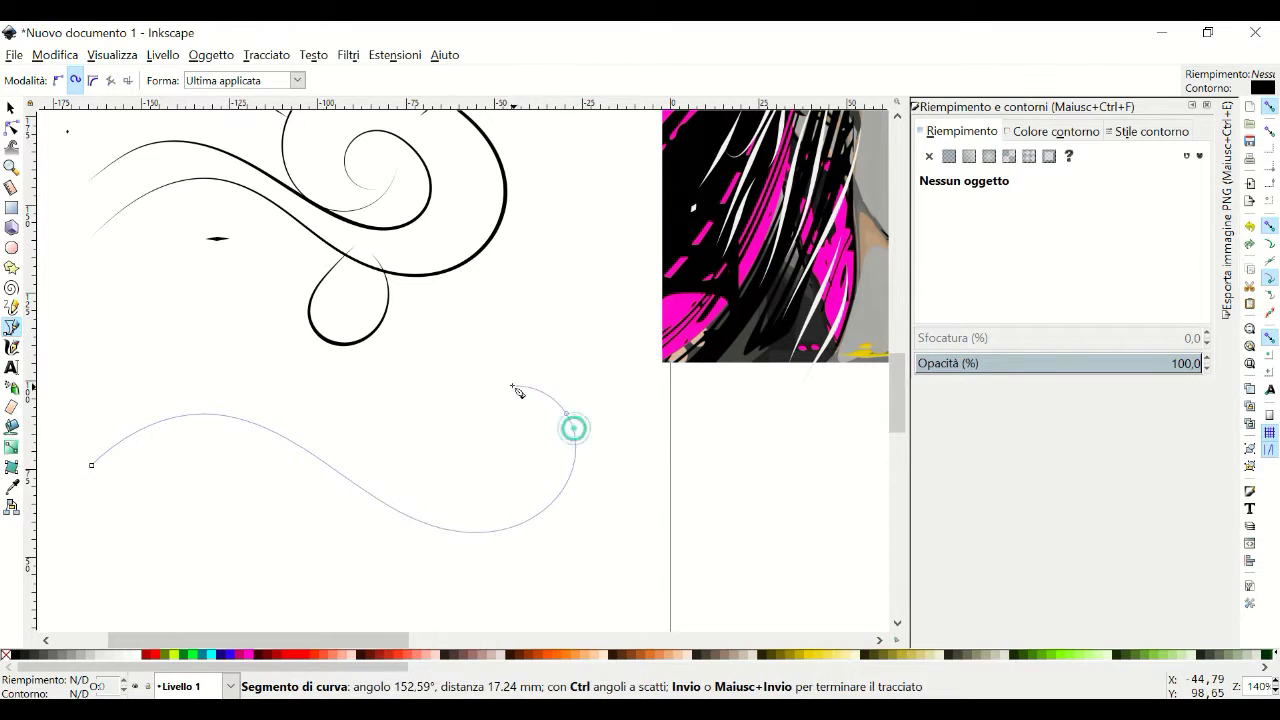
left_click(492, 495)
left_click(431, 388)
left_click(438, 500)
left_click(530, 505)
left_click(573, 436)
left_click(526, 353)
left_click(412, 415)
left_click(445, 495)
left_click(500, 497)
left_click(530, 465)
left_click(498, 442)
double_click(492, 453)
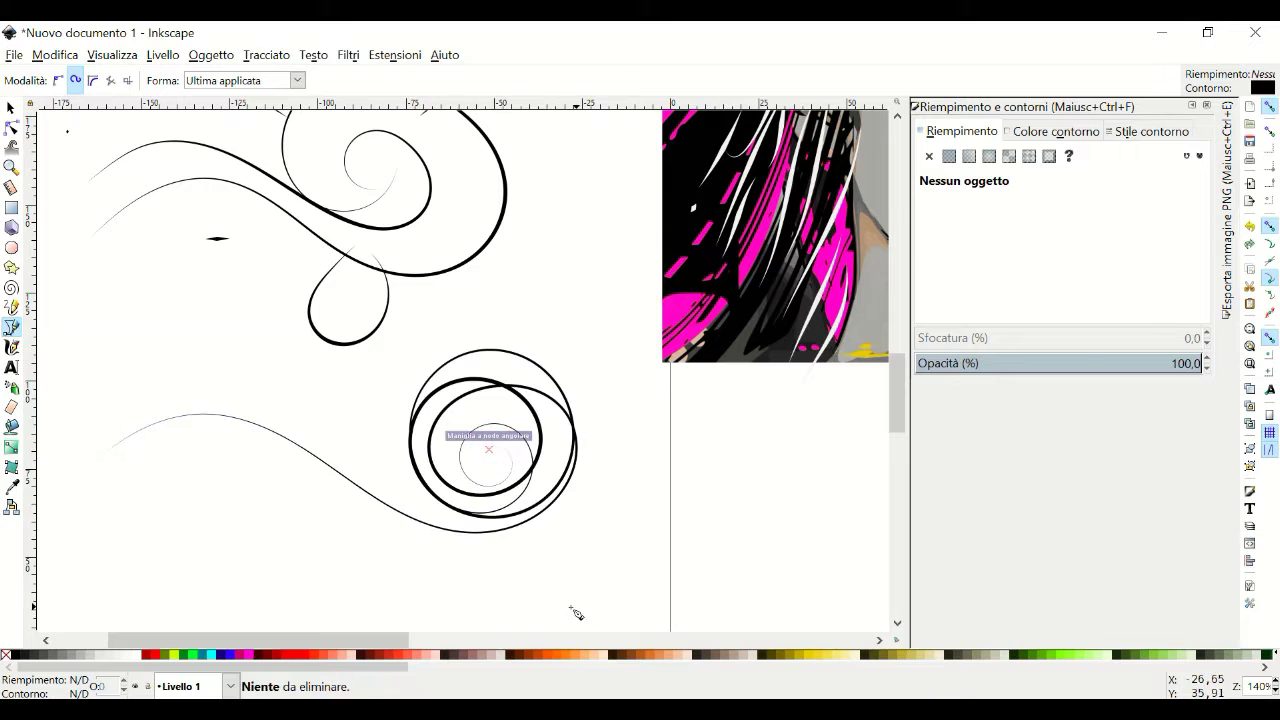
Draw another wavy spiro path below the looped one, ending in a tight inward spiral.
scroll(618, 590, "down", 2)
left_click(69, 522)
left_click(192, 459)
left_click(317, 543)
left_click(488, 527)
left_click(420, 466)
left_click(366, 503)
left_click(407, 547)
left_click(464, 512)
left_click(428, 485)
left_click(406, 524)
double_click(418, 508)
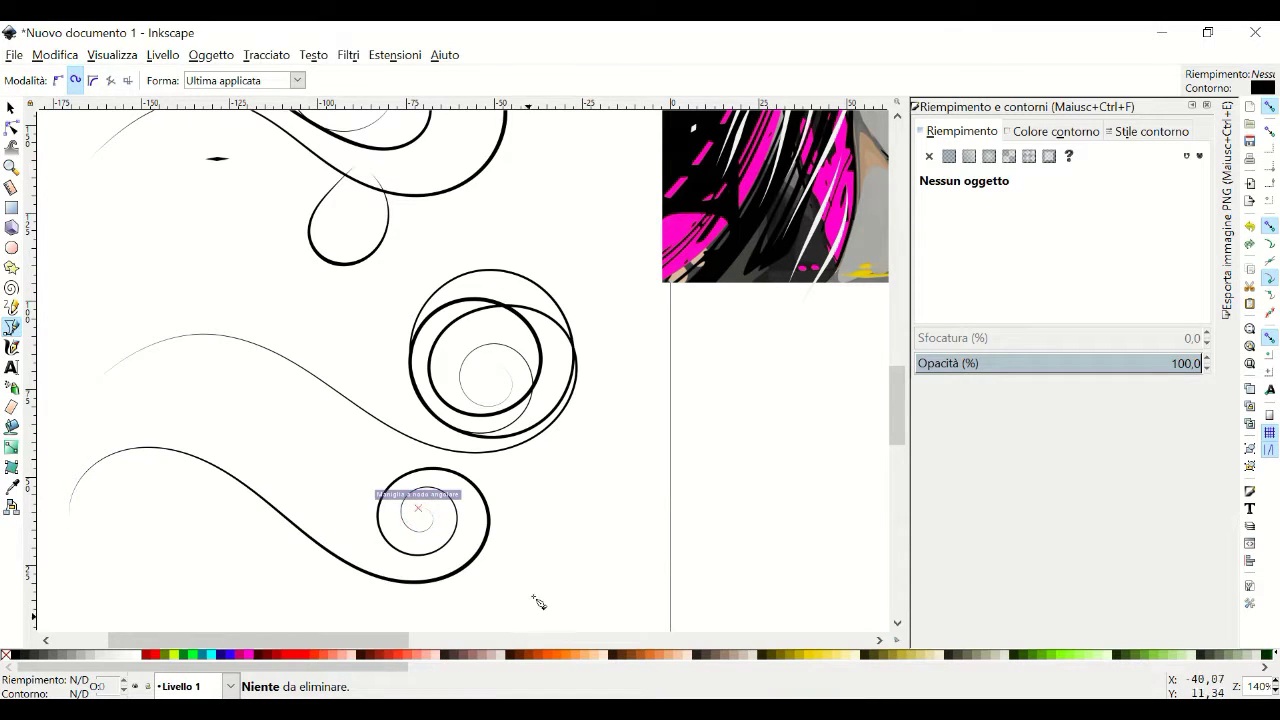
Draw a nearly closed spiro circle tucked under the starting end of the lowest wavy path.
scroll(534, 573, "down", 2)
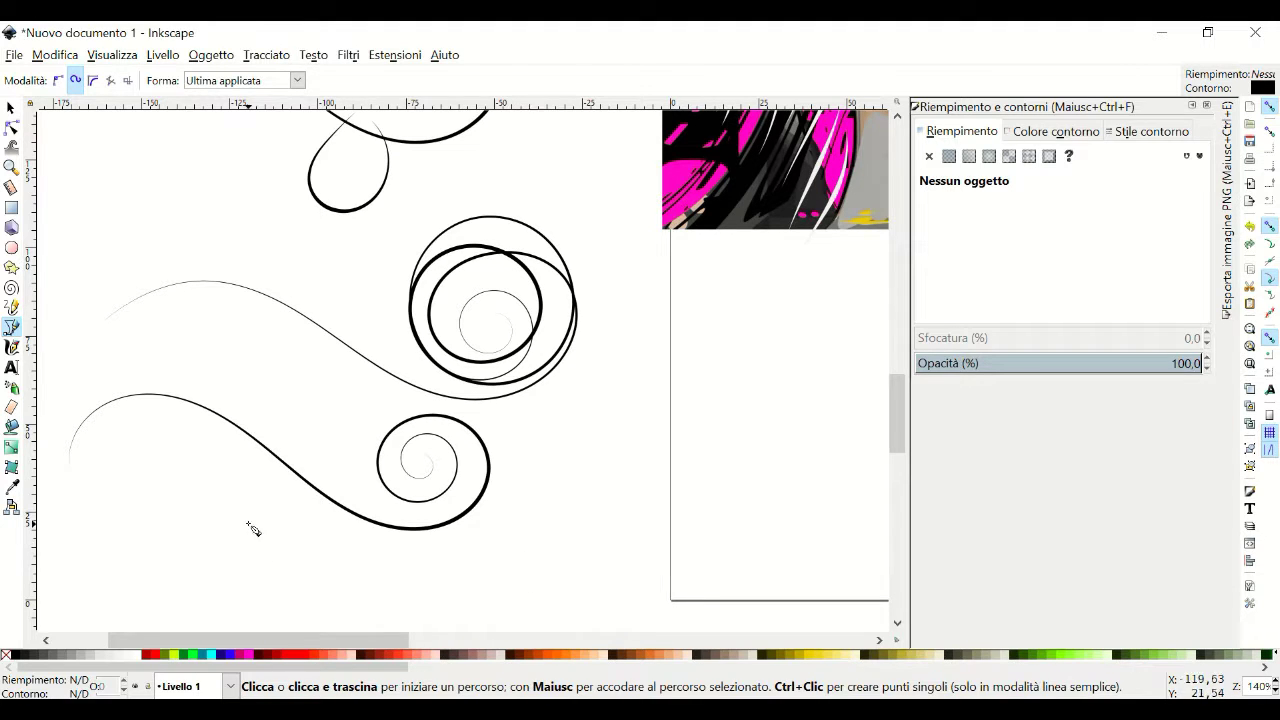
left_click(96, 471)
left_click(151, 423)
left_click(180, 495)
double_click(95, 486)
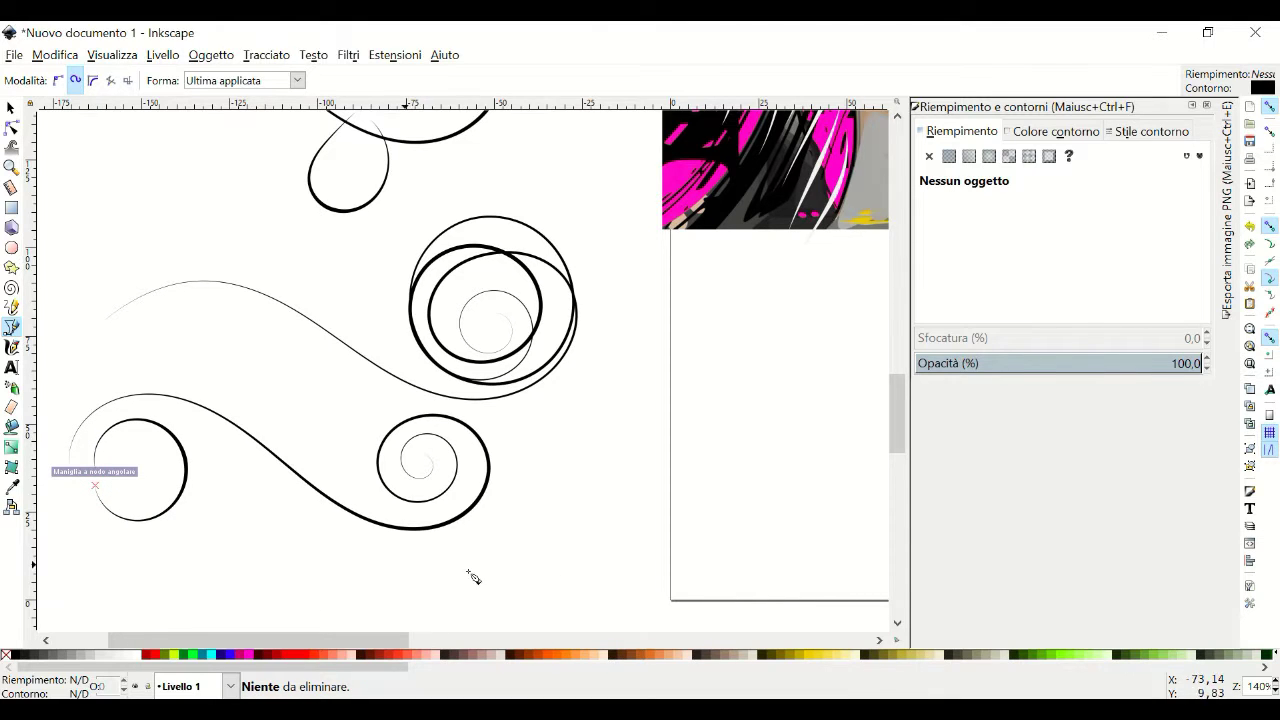
Draw two small spiro circles, one below the lowest wavy path's trough and one above its middle, plus a narrow teardrop loop beneath the middle.
left_click(368, 539)
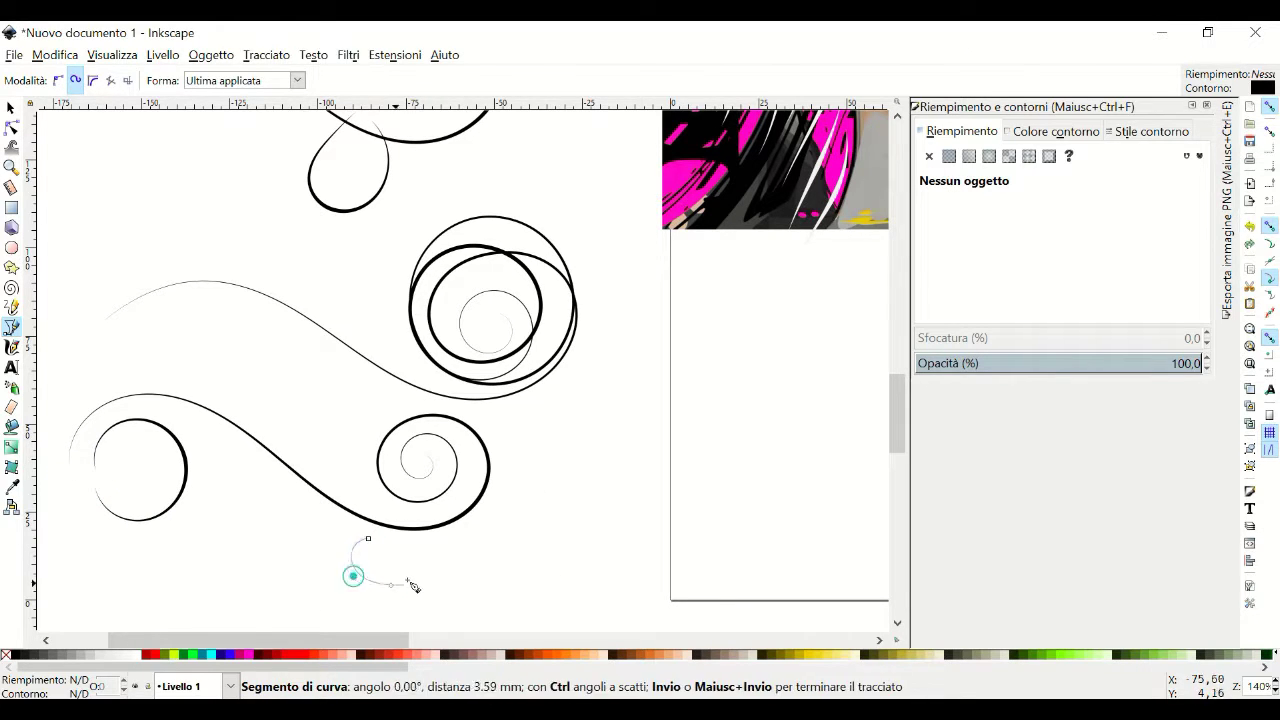
left_click(368, 539)
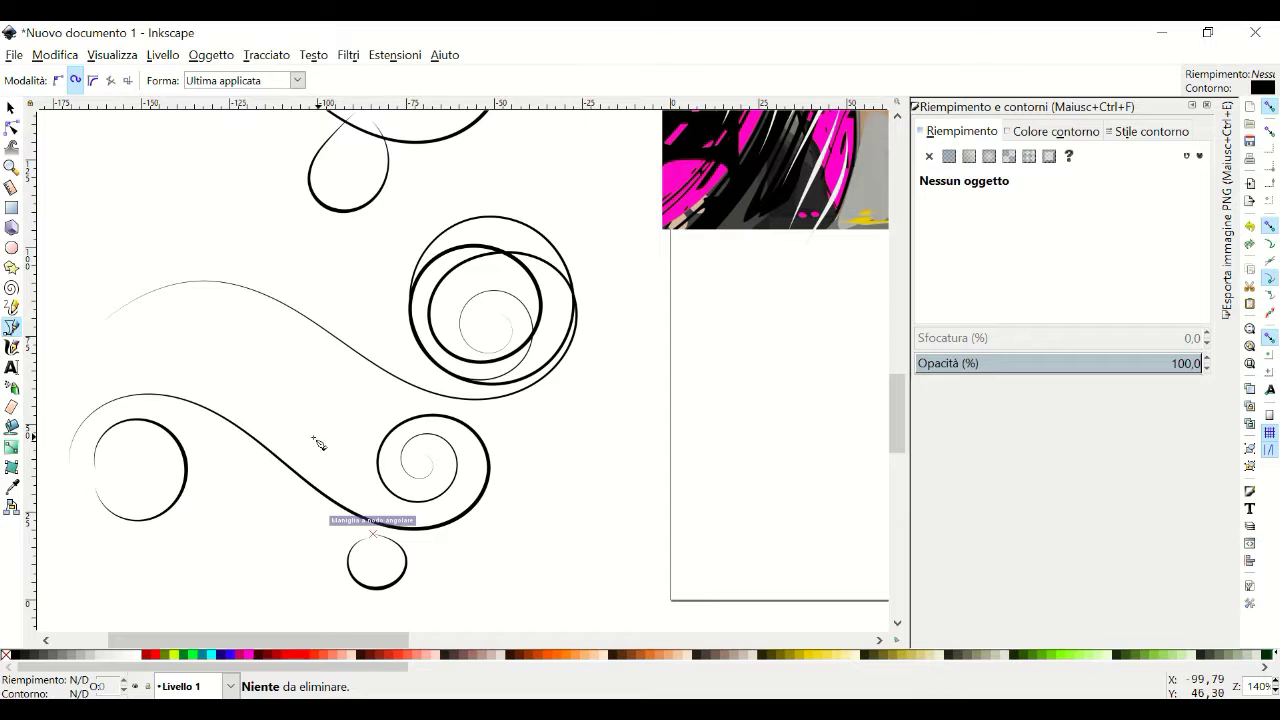
left_click(271, 410)
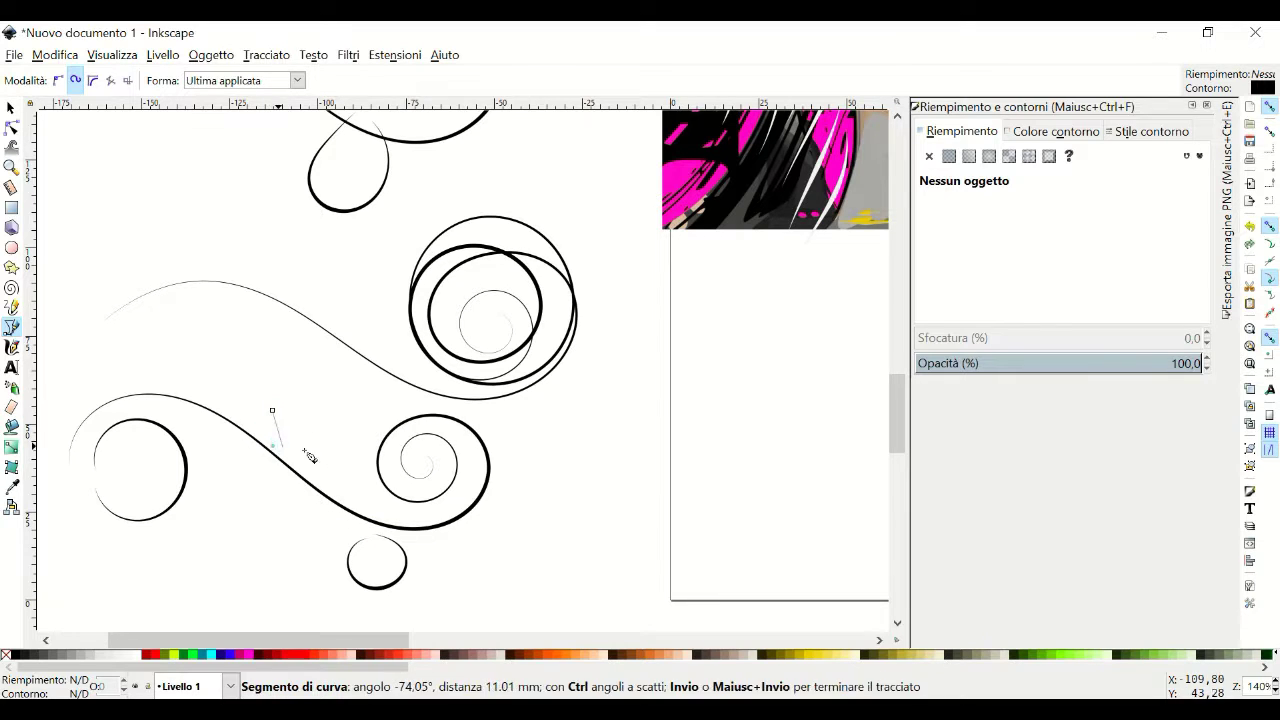
left_click(271, 410)
left_click(246, 468)
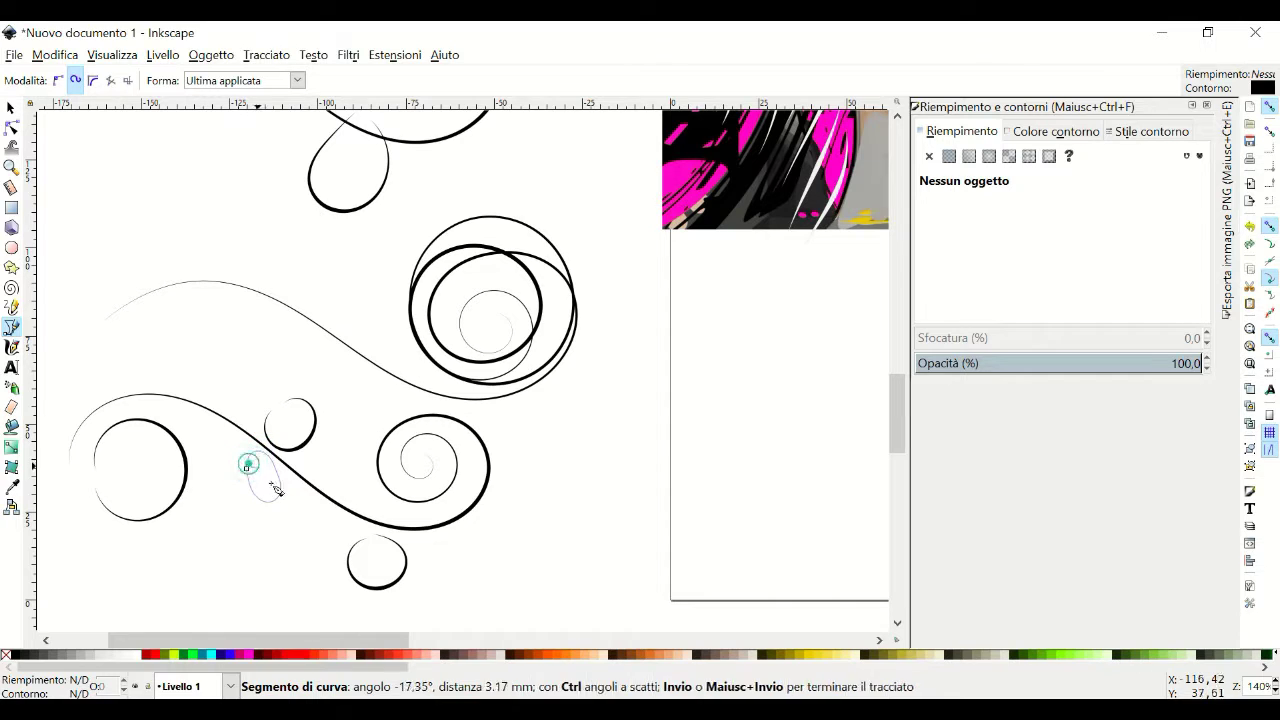
left_click(277, 482)
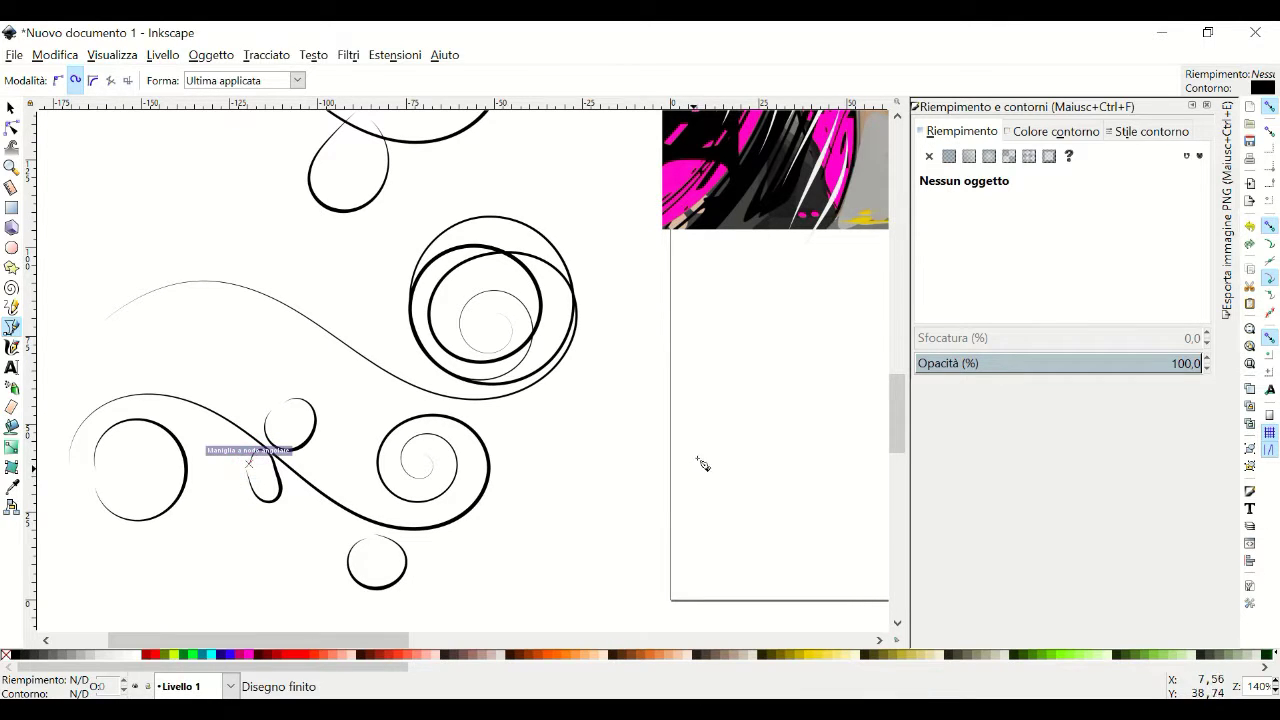
Draw a small, nearly closed spiro circle just outside the lower outer edge of the lowest wavy path's spiral end.
left_click(491, 509)
left_click(490, 492)
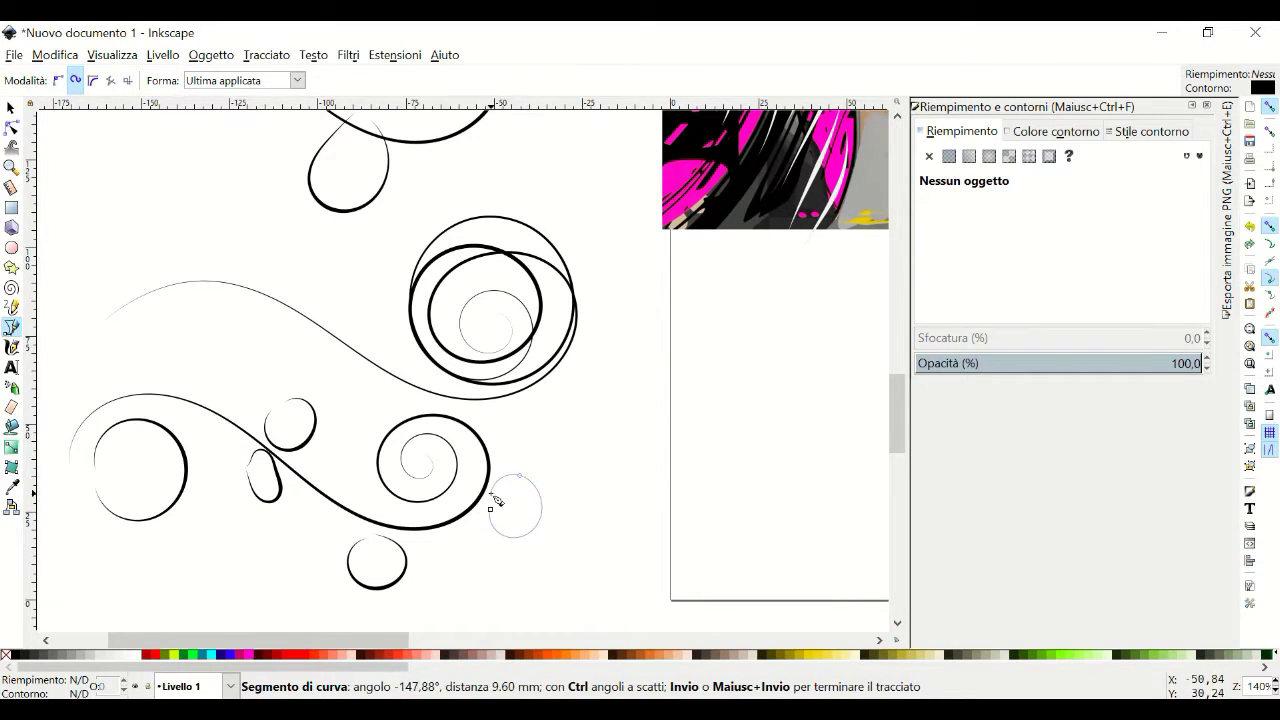
key("BackSpace")
key("BackSpace")
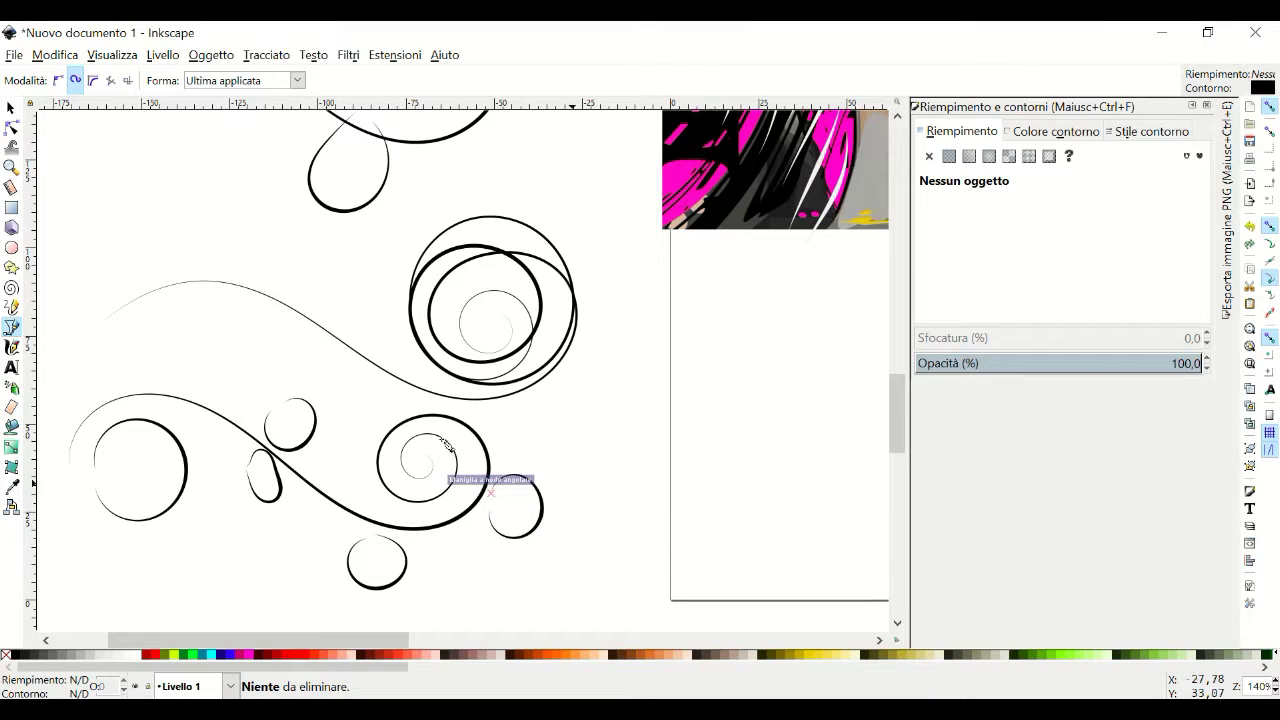
Draw a smaller spiro loop inside the circle under the path's starting end and a short curved stroke at the spiral's centre.
left_click(130, 441)
left_click(130, 443)
key("BackSpace")
left_click(419, 455)
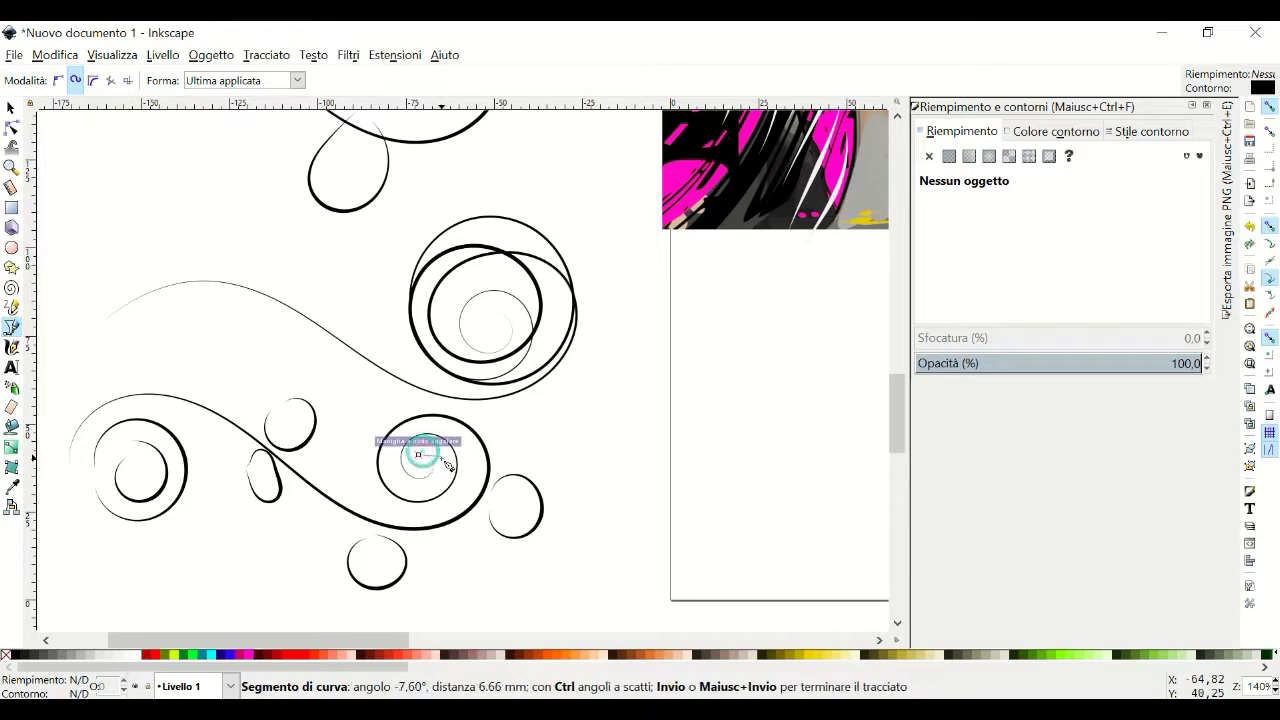
double_click(413, 472)
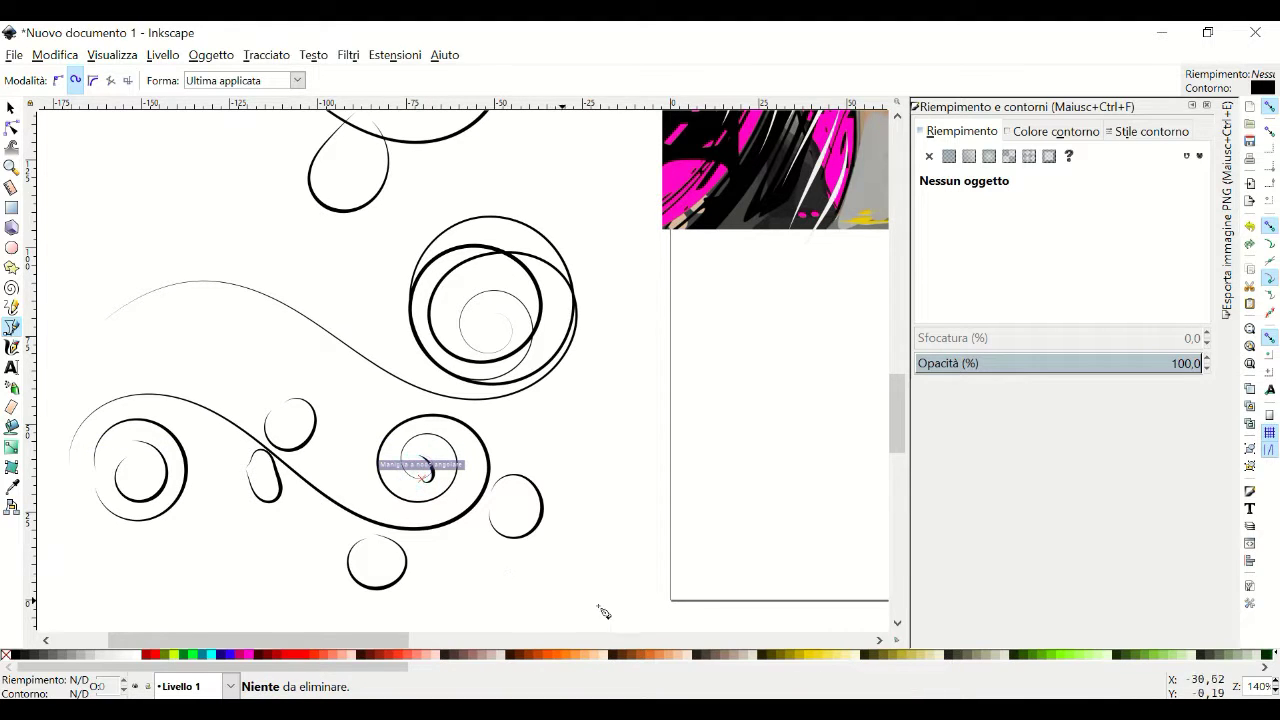
Draw six short tapered leaf strokes spread above and below the lowest wavy path, between its circles and loops.
scroll(650, 491, "down", 2)
left_click(320, 448)
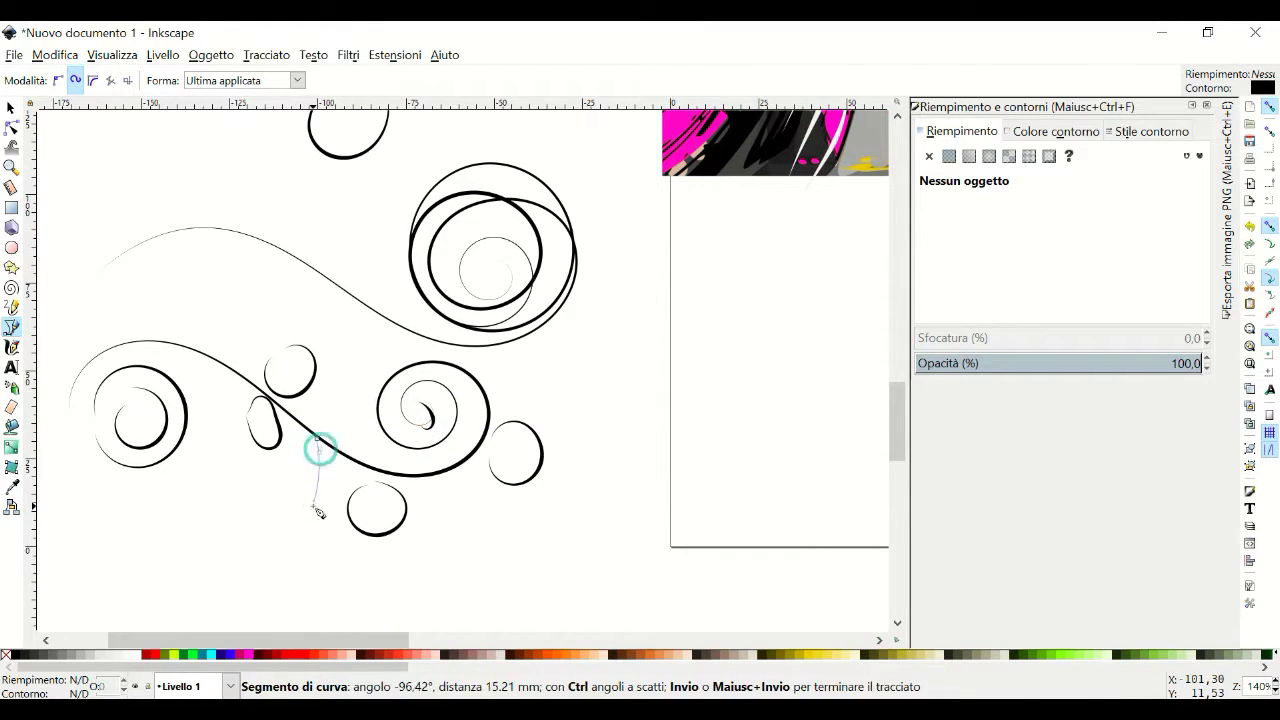
double_click(312, 505)
left_click(322, 436)
double_click(362, 430)
left_click(205, 345)
double_click(242, 320)
left_click(168, 297)
double_click(124, 331)
left_click(198, 378)
double_click(213, 455)
left_click(447, 489)
double_click(489, 525)
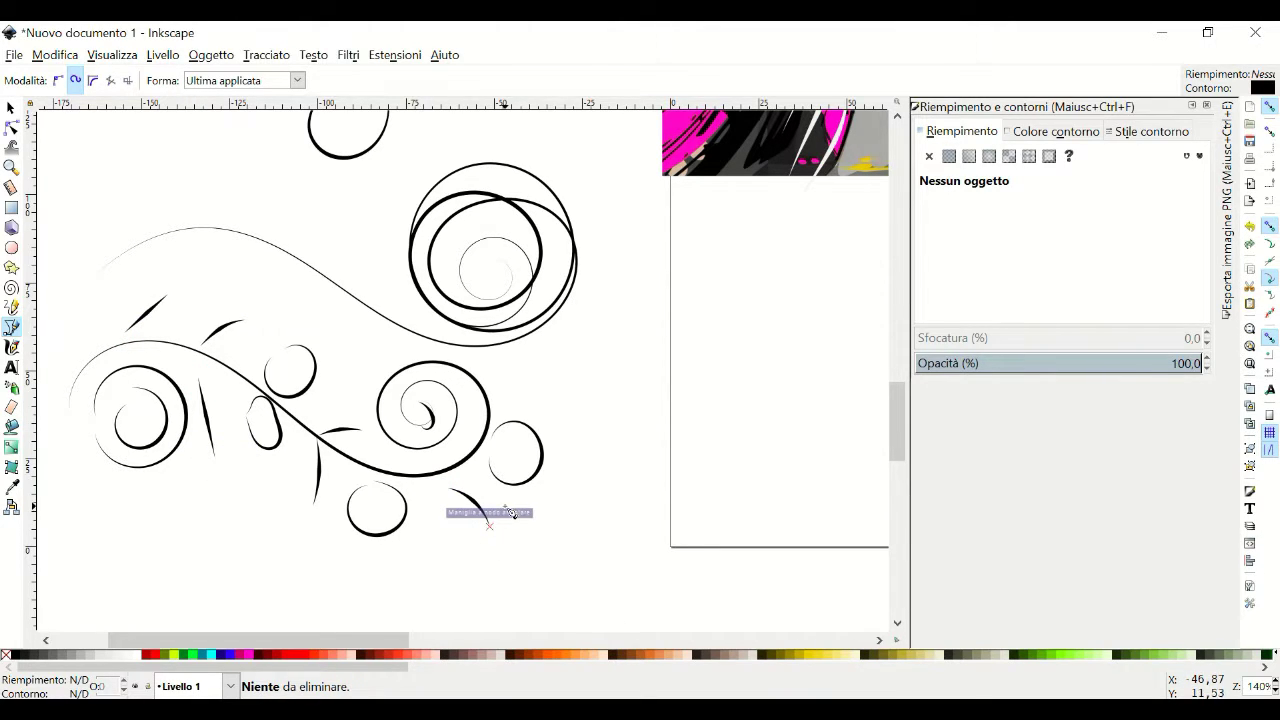
scroll(511, 513, "down", 2)
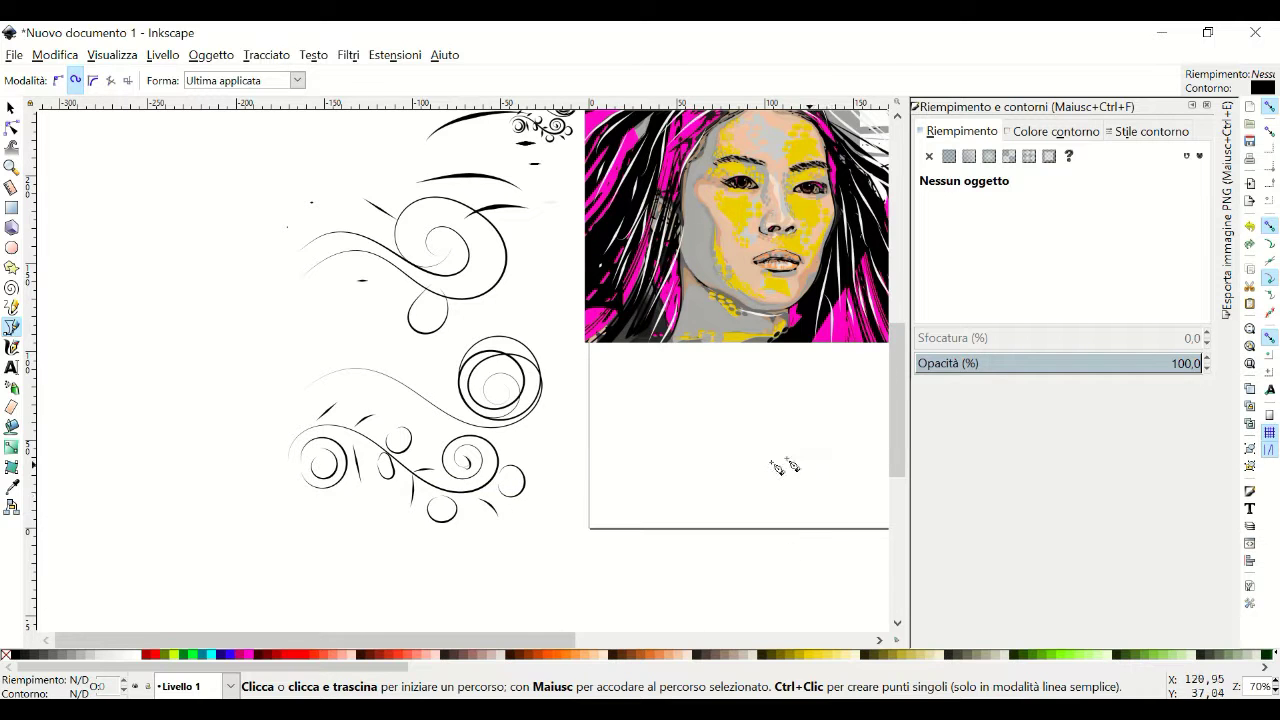
scroll(660, 500, "down", 2)
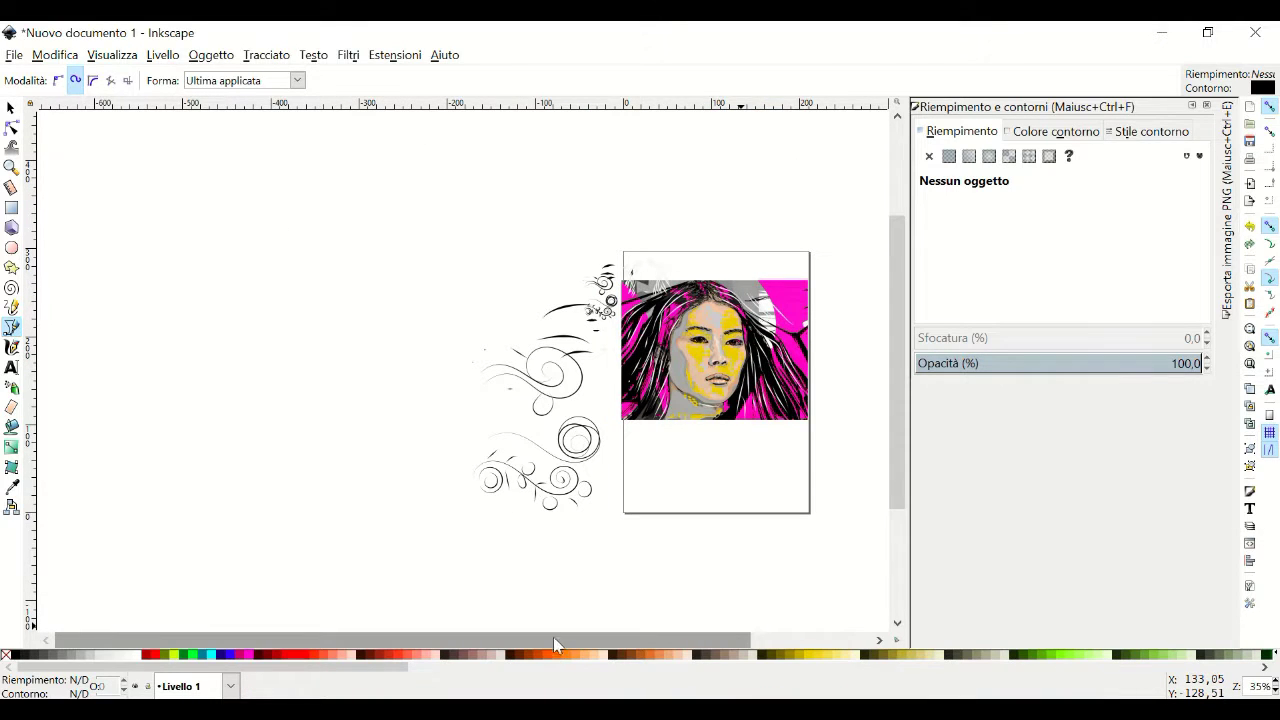
left_click_drag(567, 637, 703, 642)
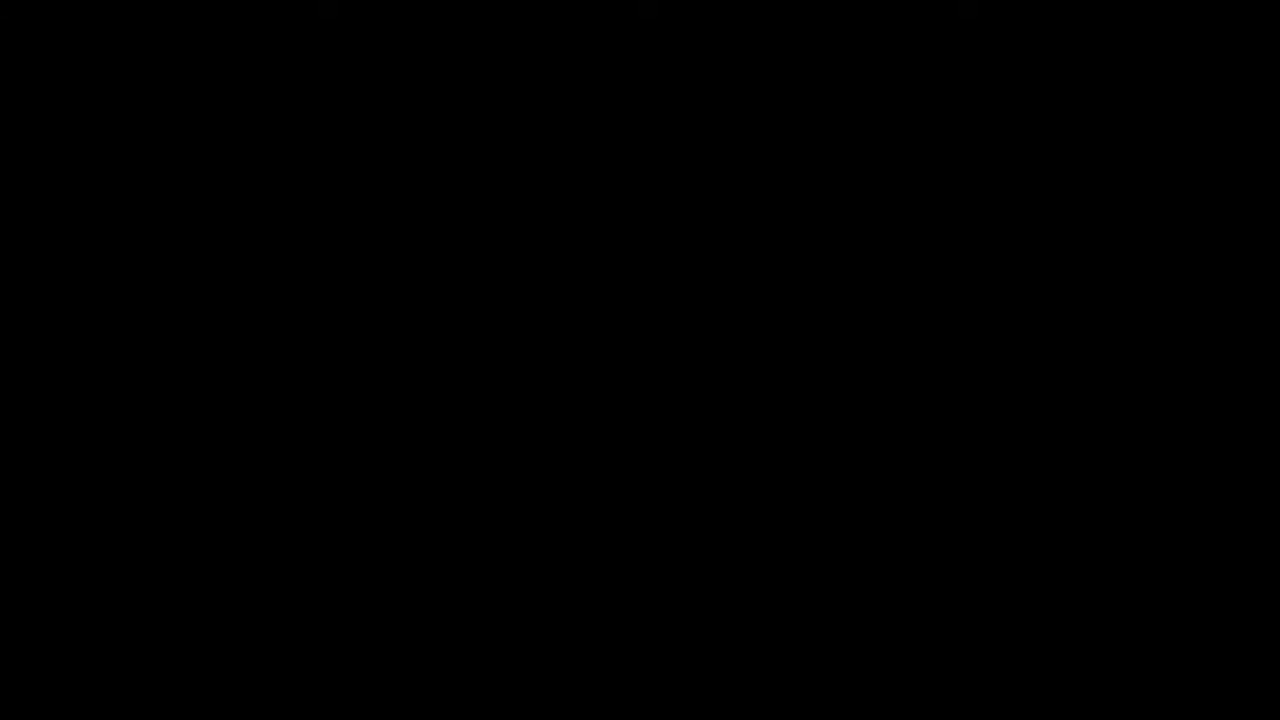